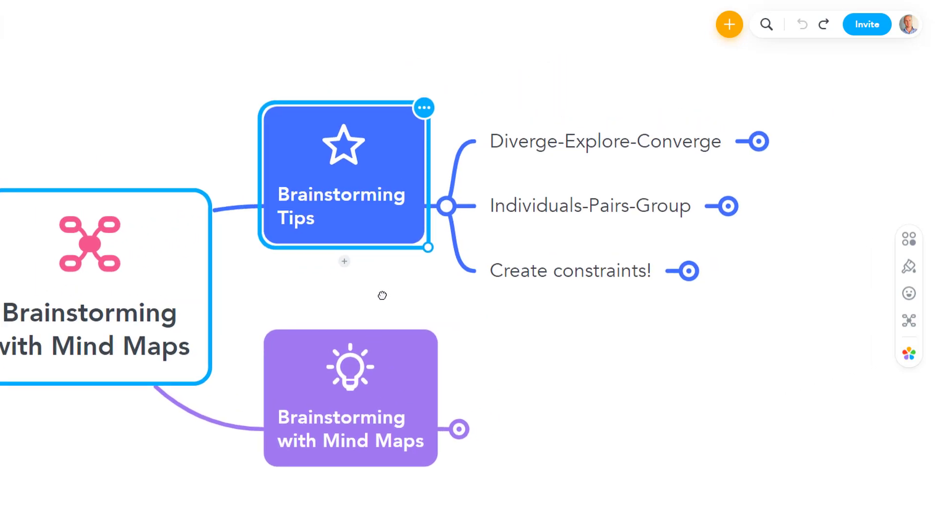
Expand Diverge-Explore-Converge to show its sketch and select 'Diverge: Lots of ideas'
click(353, 194)
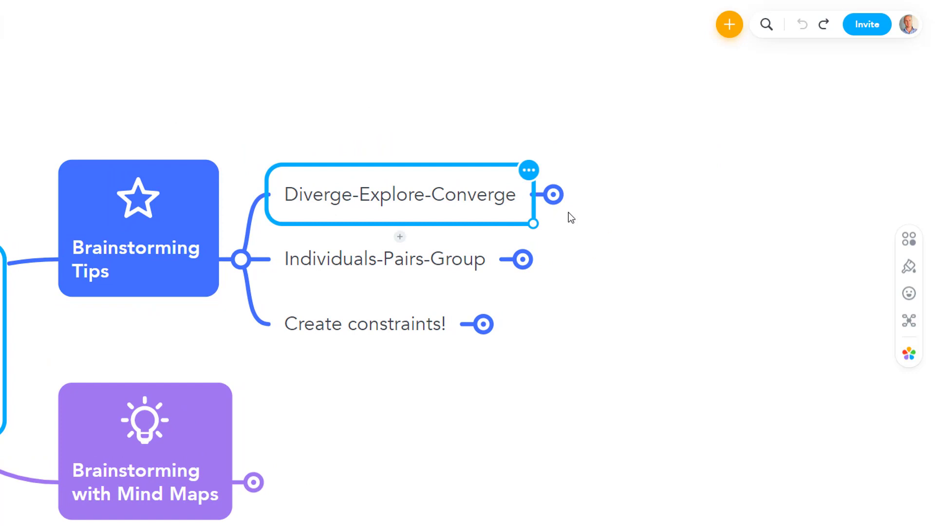
click(555, 197)
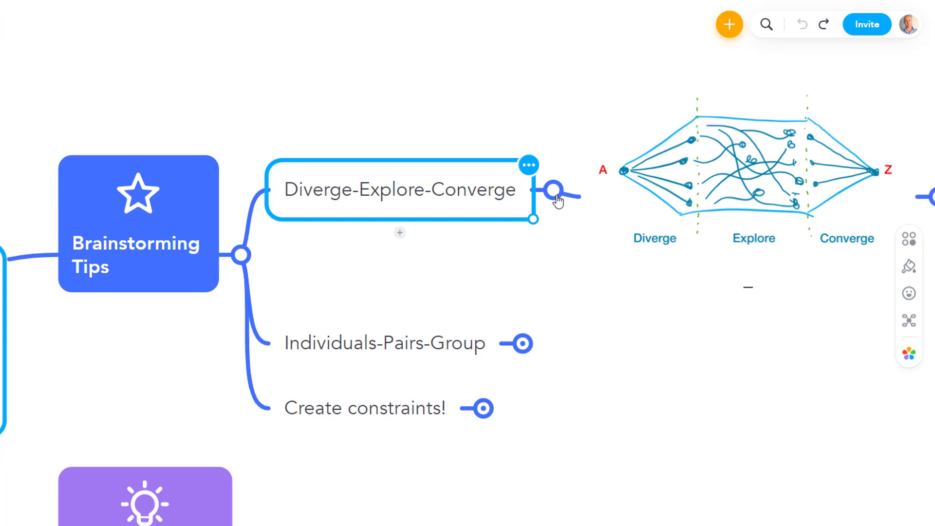
drag(652, 319, 312, 364)
scroll(258, 382, up, 5)
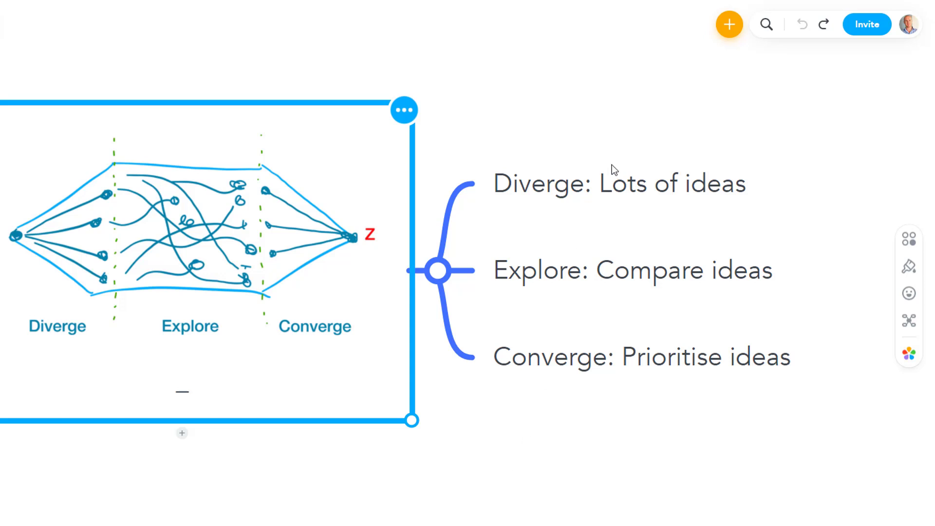
click(737, 185)
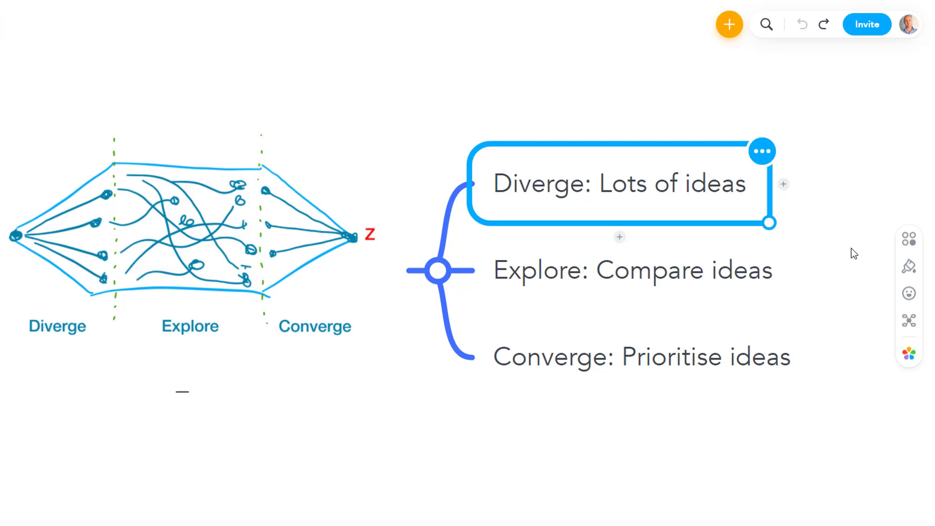
Step through the Explore and Converge points, view the whole sketched diagram, then reselect Diverge: Lots of ideas
key(Down)
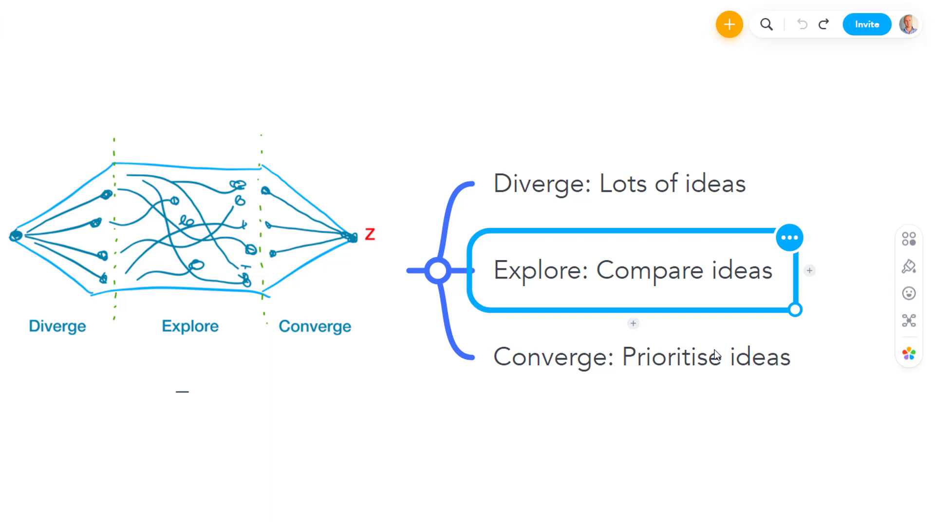
click(679, 355)
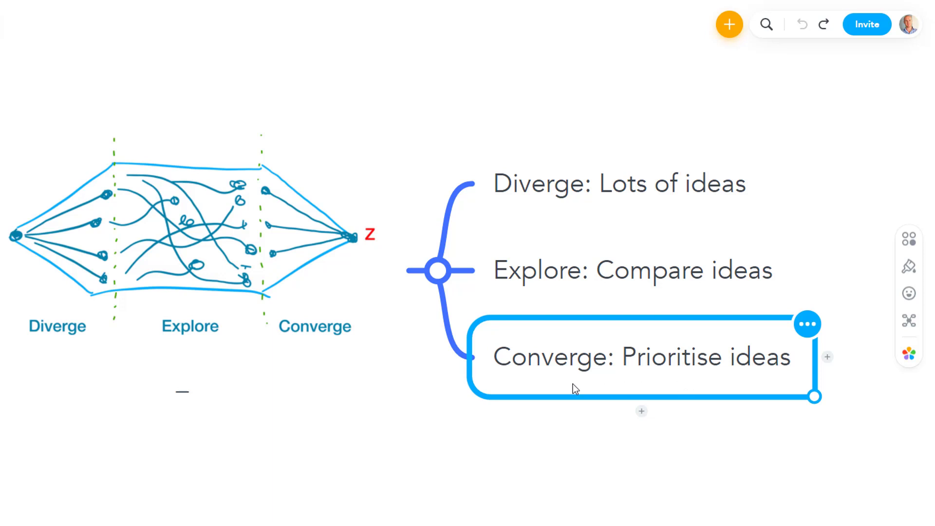
click(253, 303)
click(253, 480)
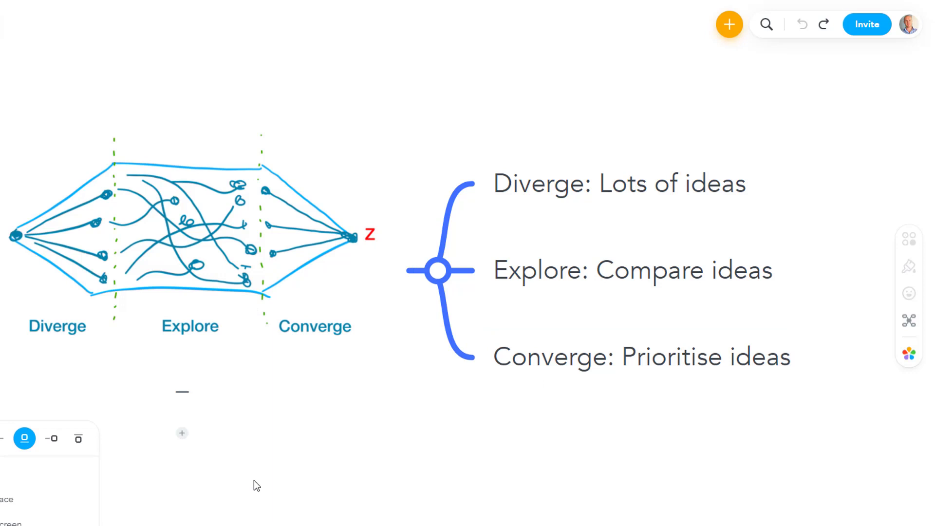
drag(261, 471, 382, 471)
click(367, 302)
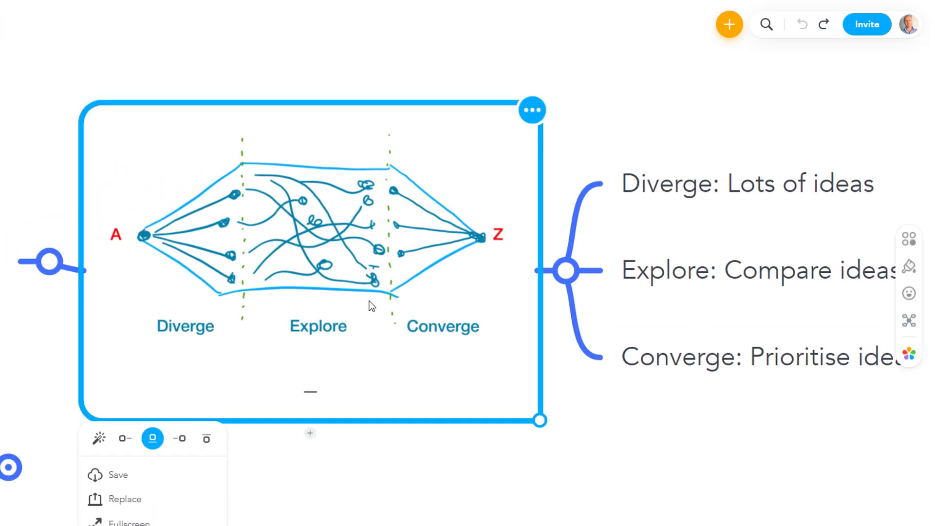
click(584, 403)
click(467, 337)
click(642, 191)
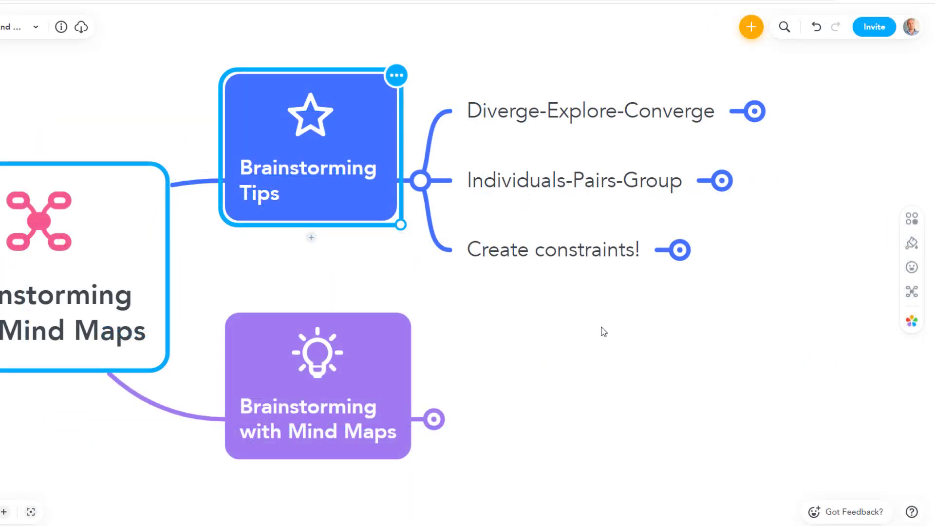
Emphasise Individuals, Pairs and Group in the Individuals-Pairs-Group tip and expand its three steps
click(630, 181)
drag(725, 234, 530, 296)
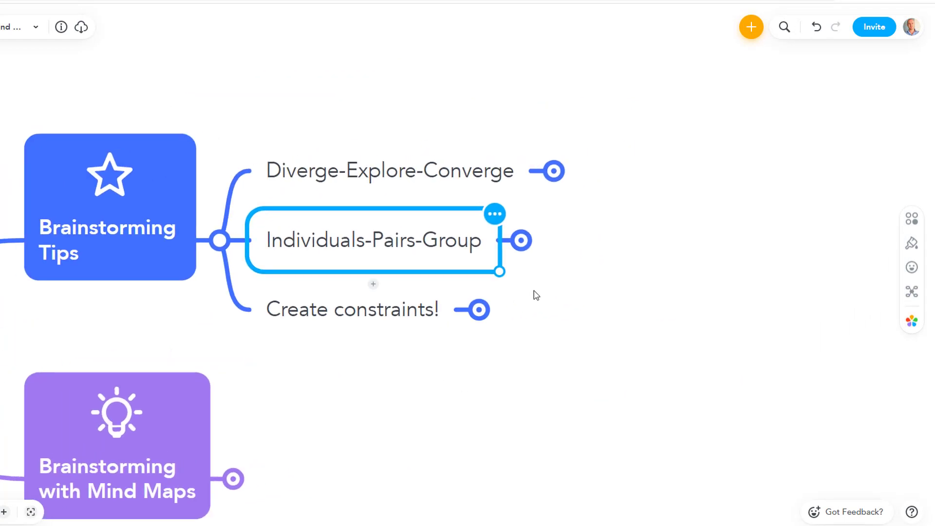
scroll(536, 295, up, 2)
double_click(273, 232)
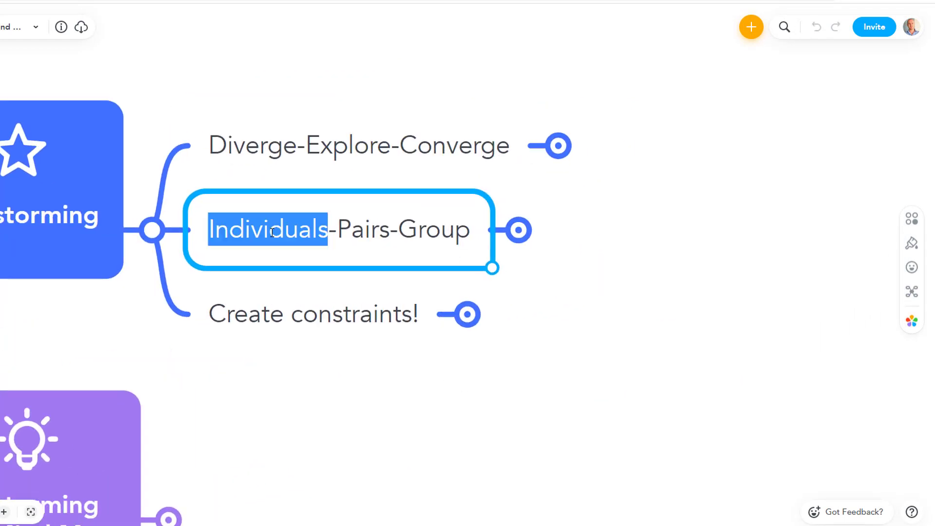
double_click(360, 232)
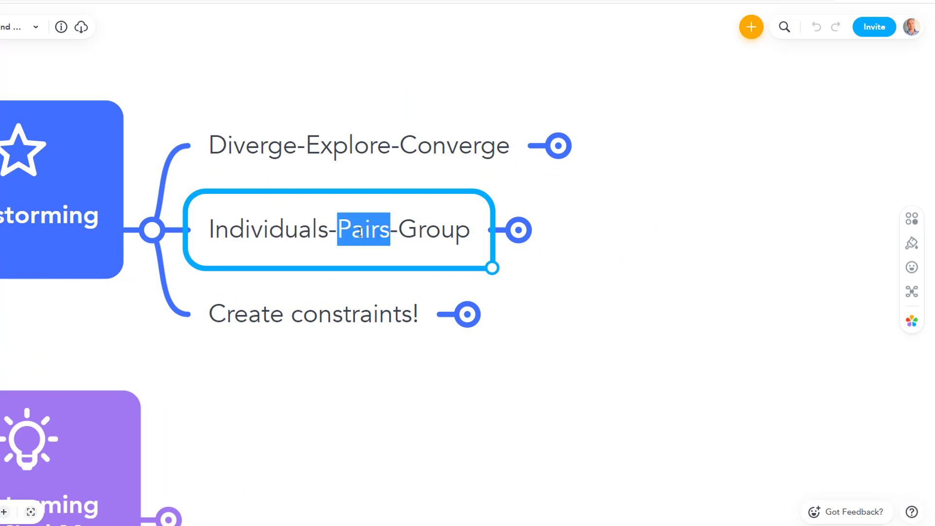
double_click(438, 232)
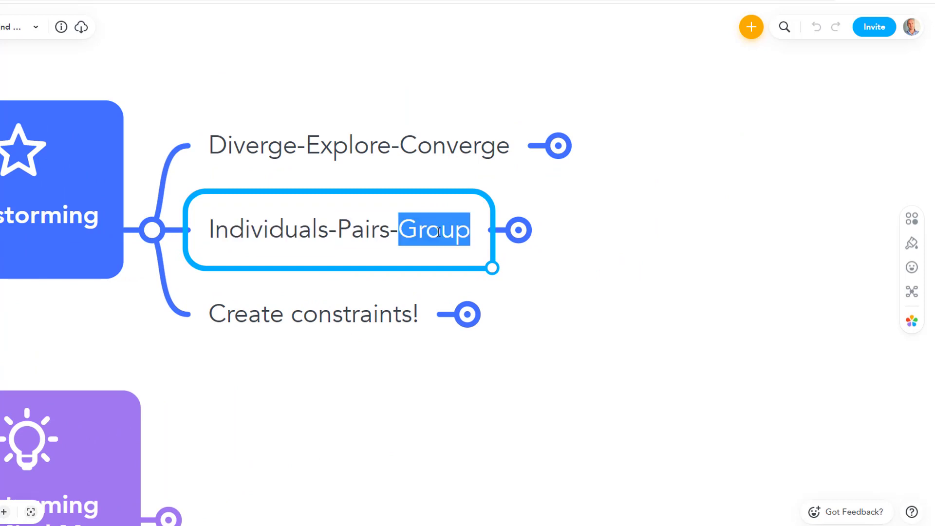
click(517, 230)
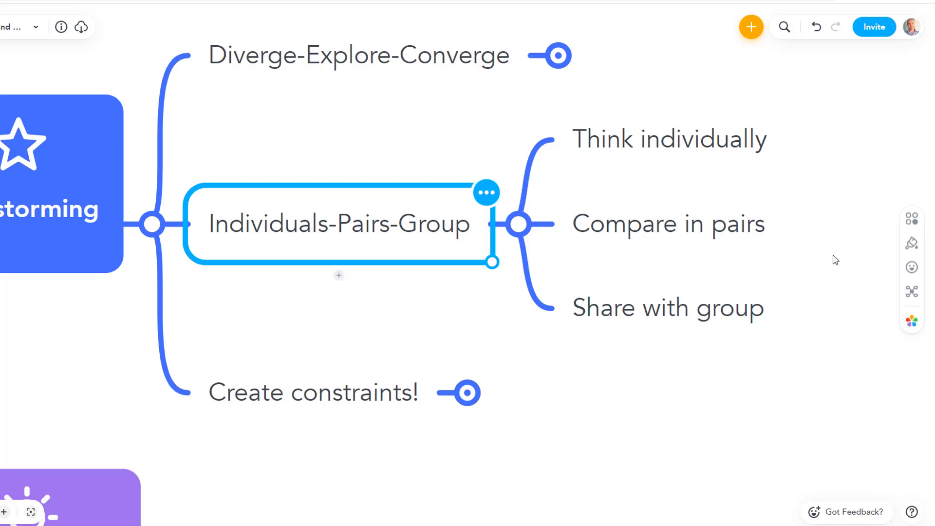
Step through Think individually, Compare in pairs and Share with group, then return to the parent tip
click(660, 152)
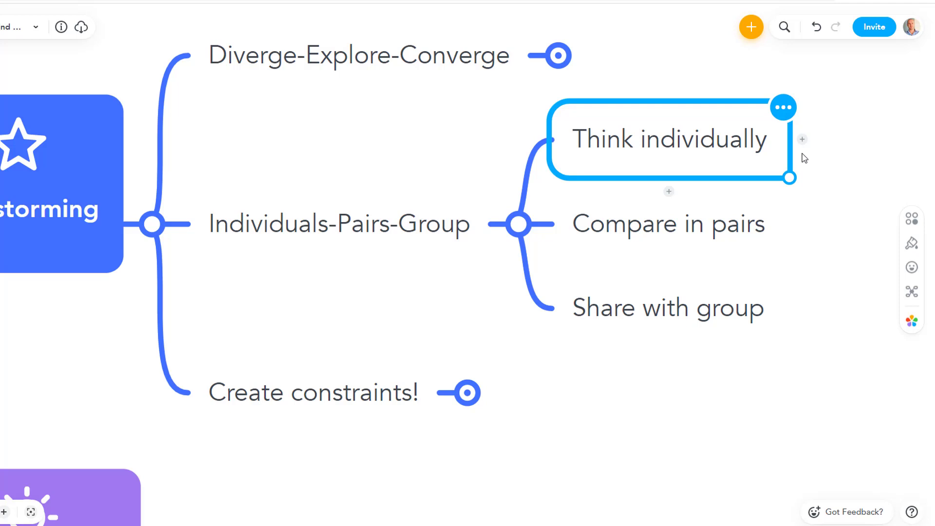
key(Down)
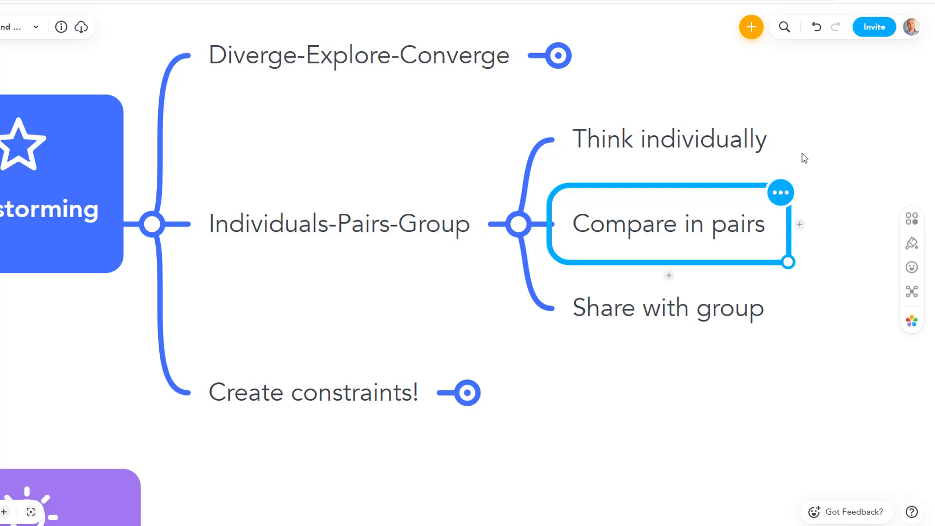
key(Down)
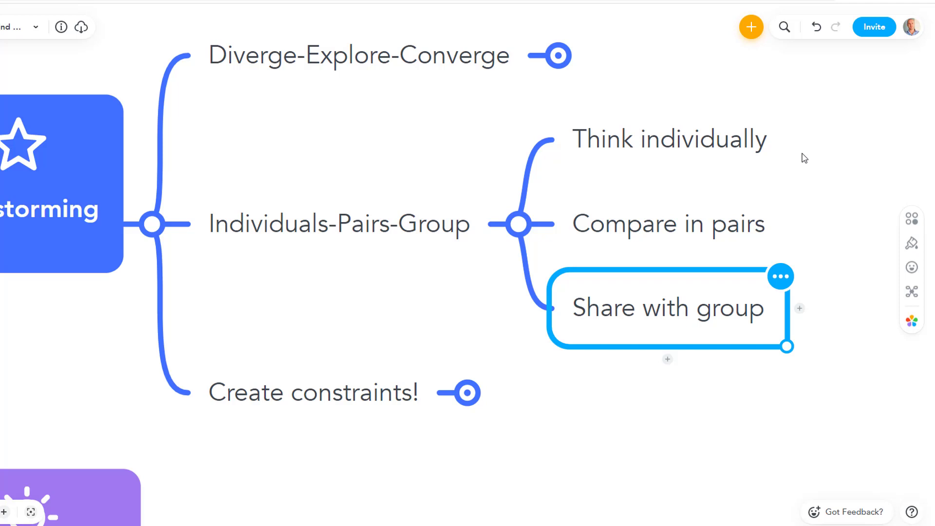
key(Left)
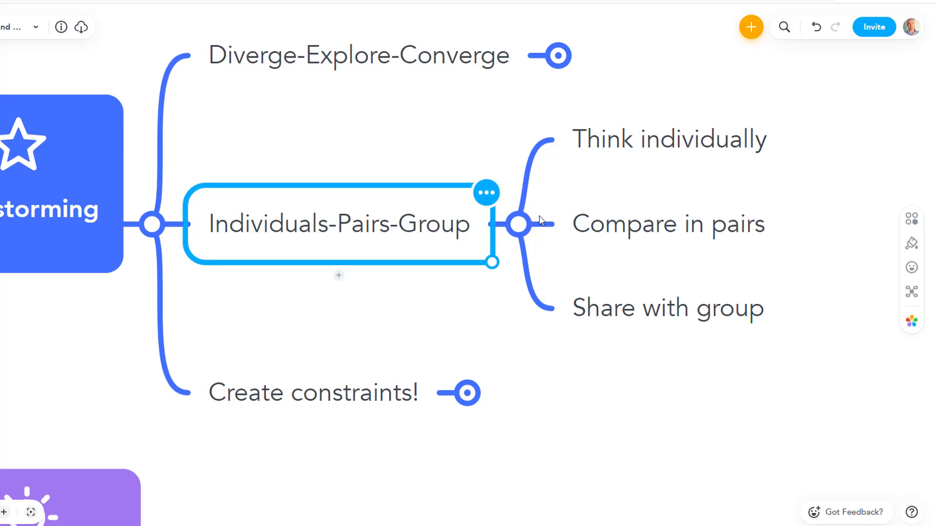
Fold away Individuals-Pairs-Group and expand Create constraints! to show Time, Words and Contributions
click(517, 224)
key(Down)
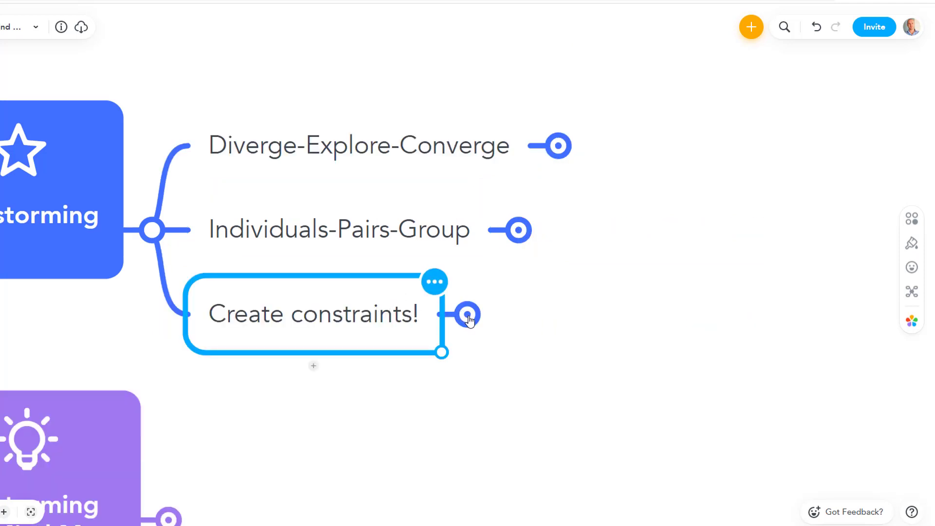
click(468, 315)
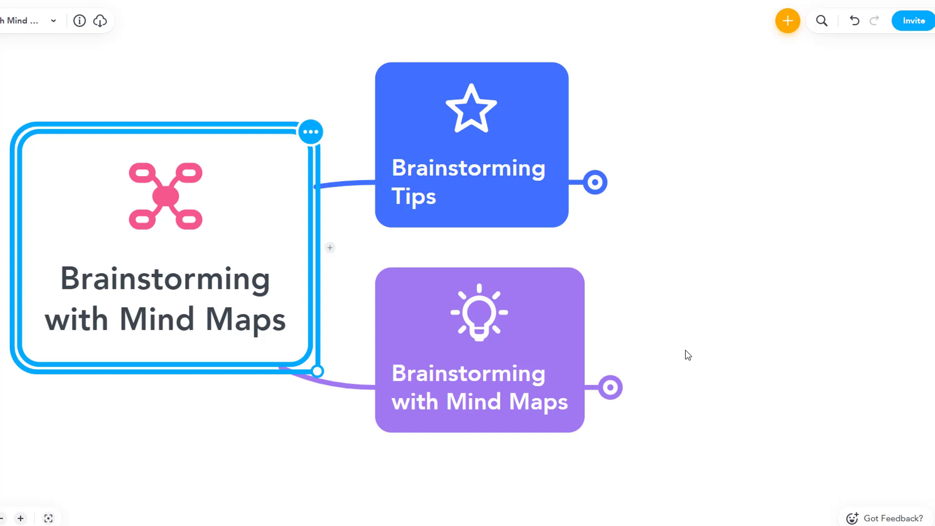
Expand Brainstorming with Mind Maps and its Why? question, then show End-to-end support's three items
click(456, 379)
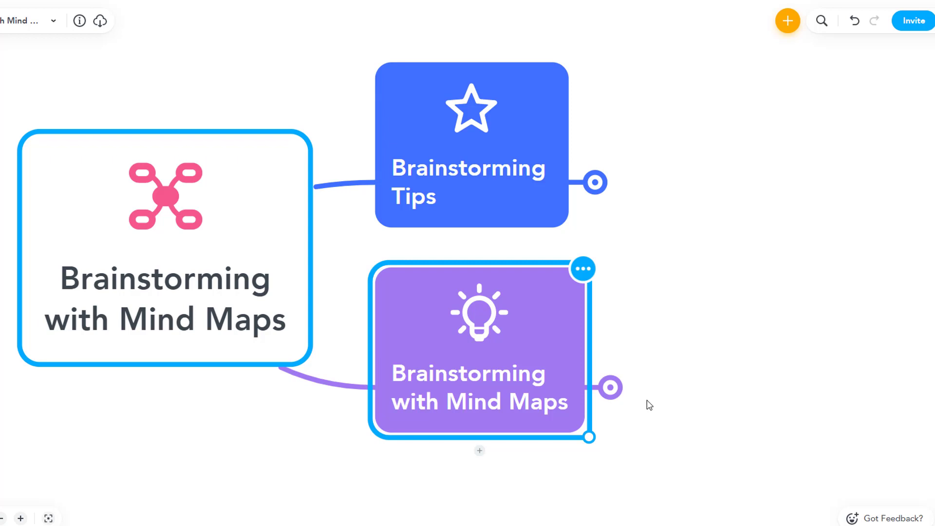
click(611, 388)
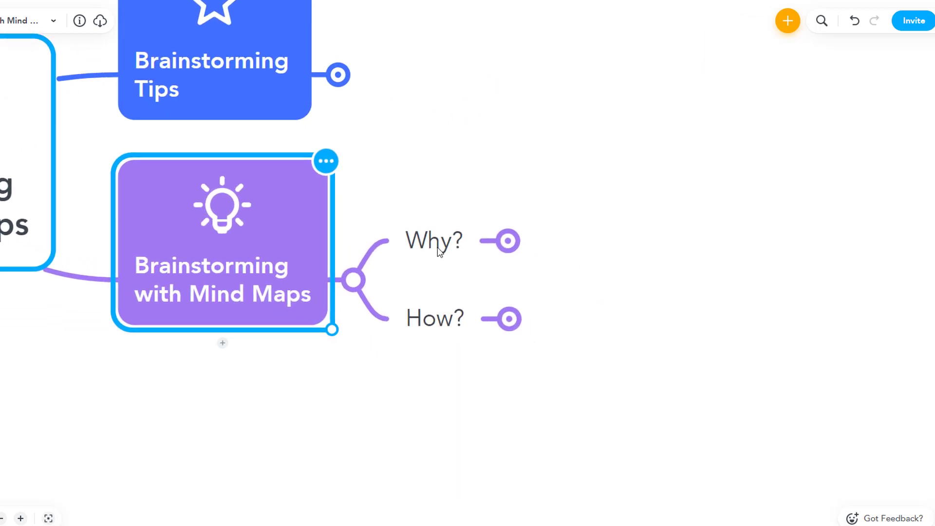
click(439, 238)
click(507, 241)
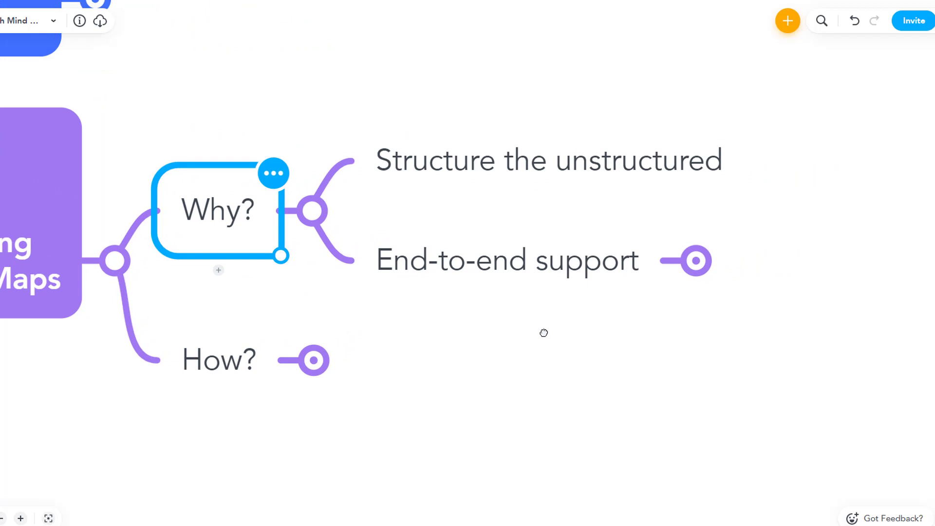
click(544, 181)
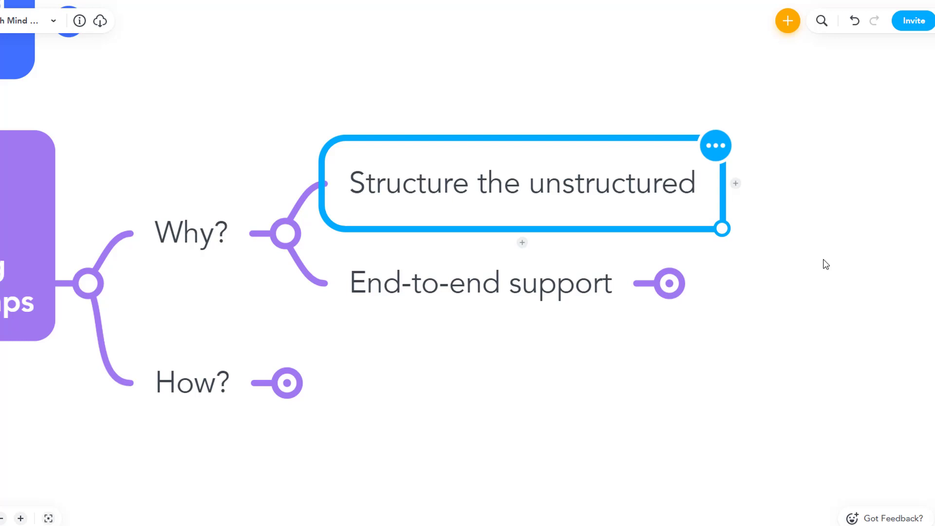
key(Down)
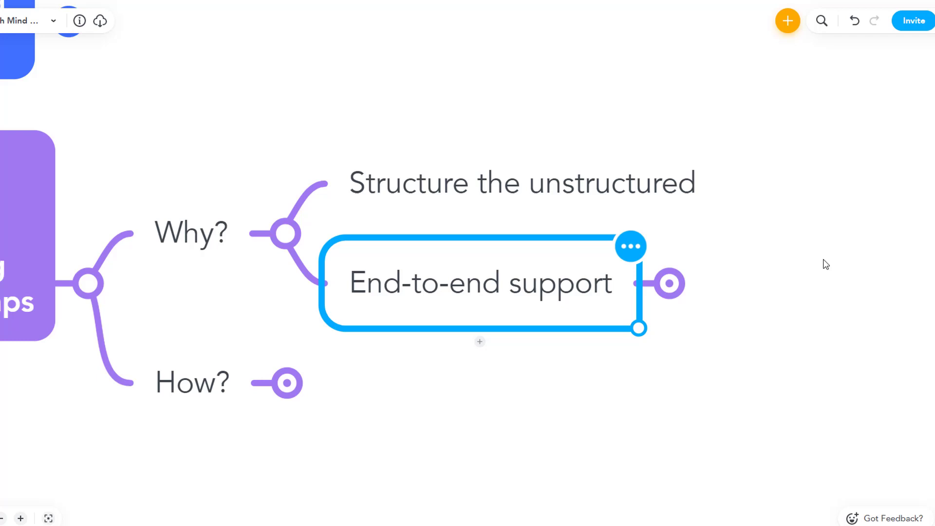
click(676, 291)
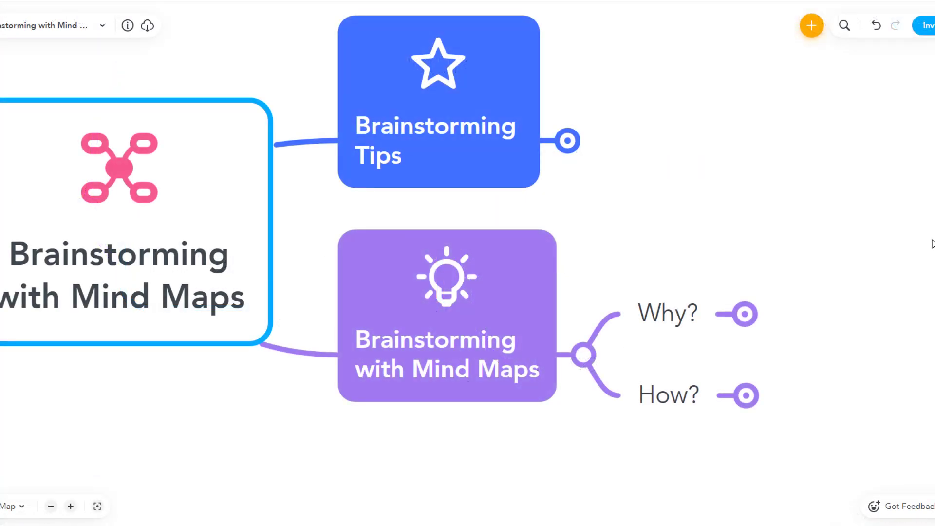
Expand How? and Use map prompts, then open the map attached to General prompts
click(671, 393)
click(745, 400)
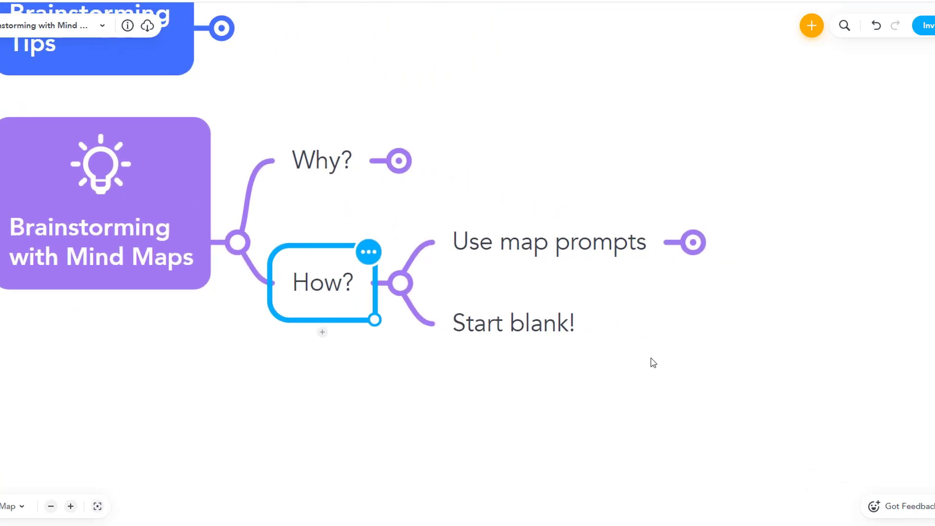
scroll(653, 361, up, 2)
drag(670, 317, 594, 298)
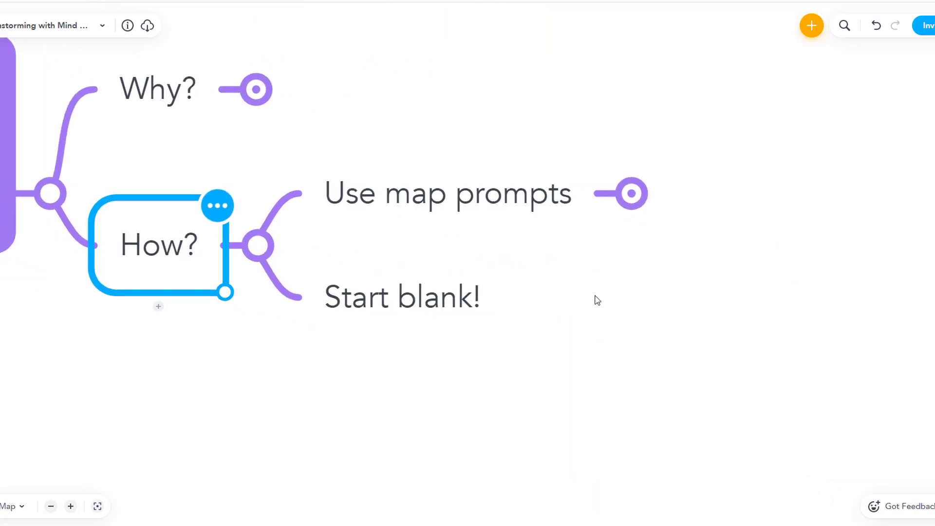
click(546, 195)
click(630, 194)
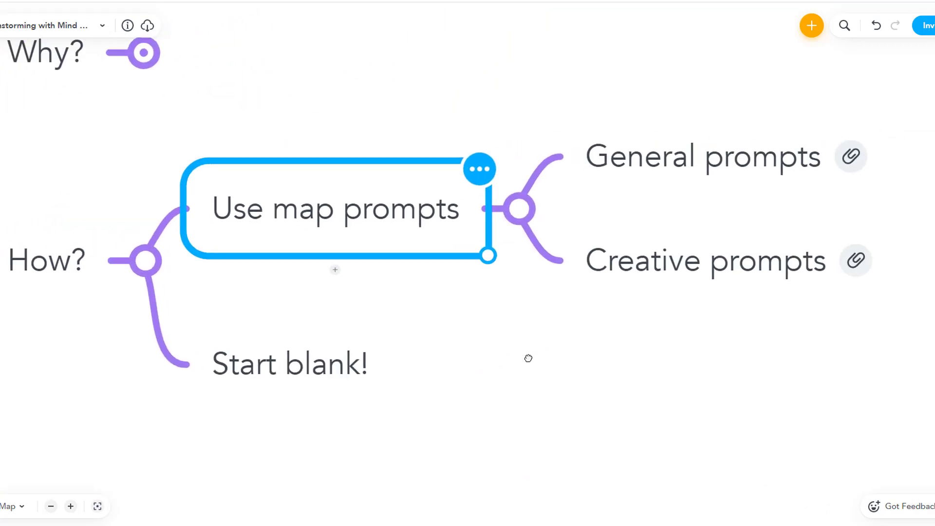
click(616, 191)
click(755, 185)
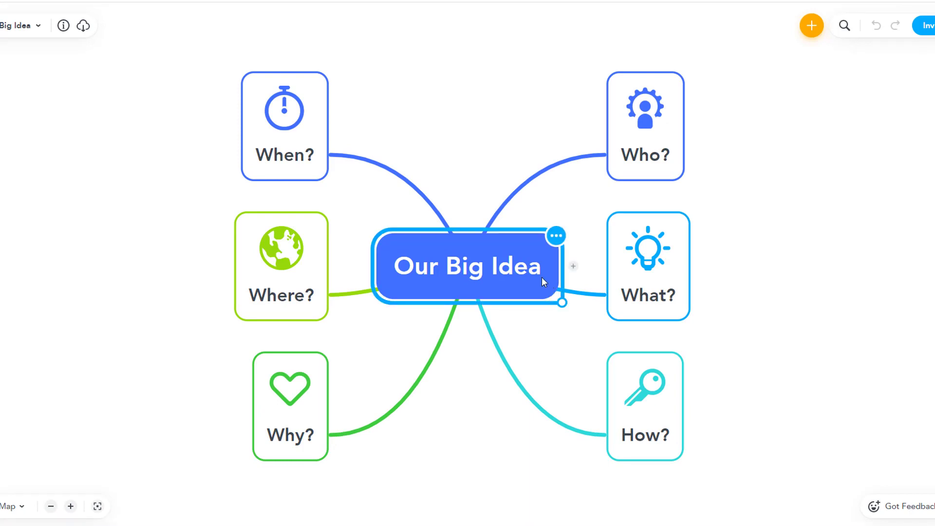
Replace 'Big Idea' in the central topic with 'New Car'
double_click(529, 273)
click(482, 271)
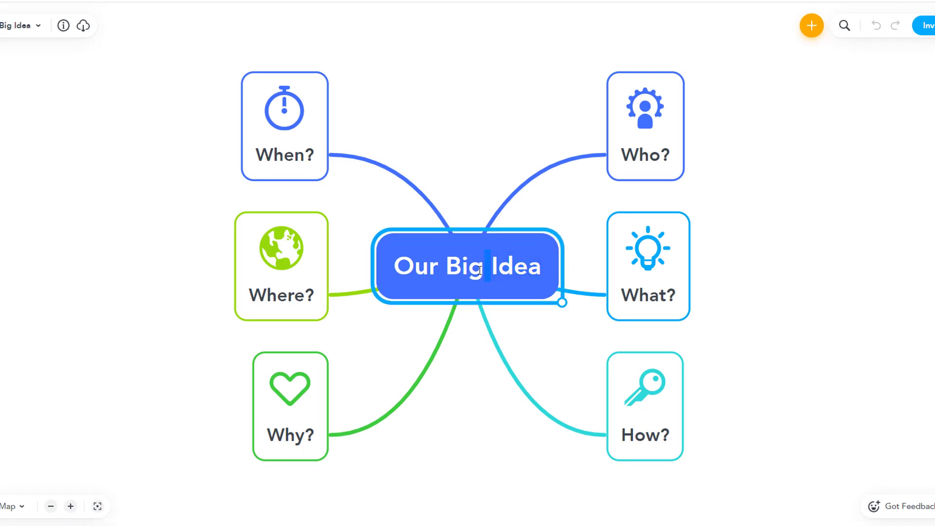
double_click(464, 266)
text(New Car)
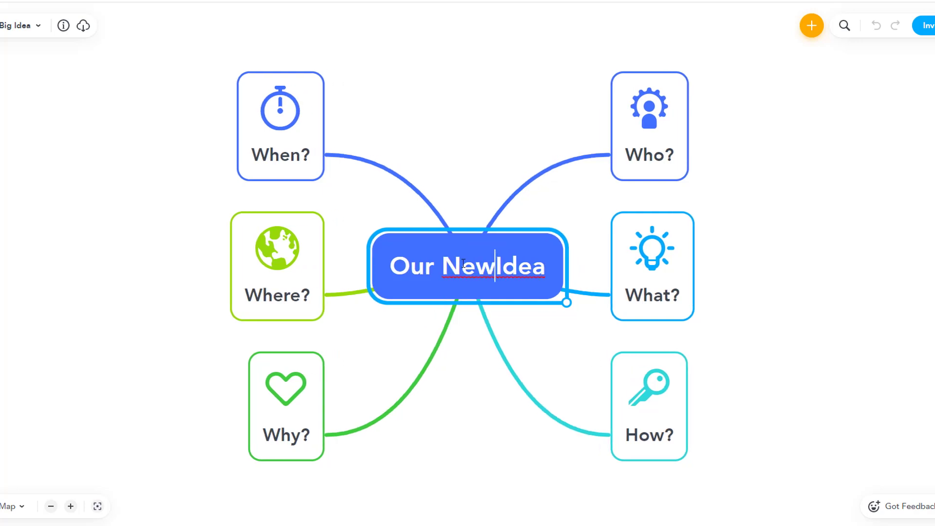
key(Delete)
key(Delete)
key(Delete)
key(Delete)
key(Return)
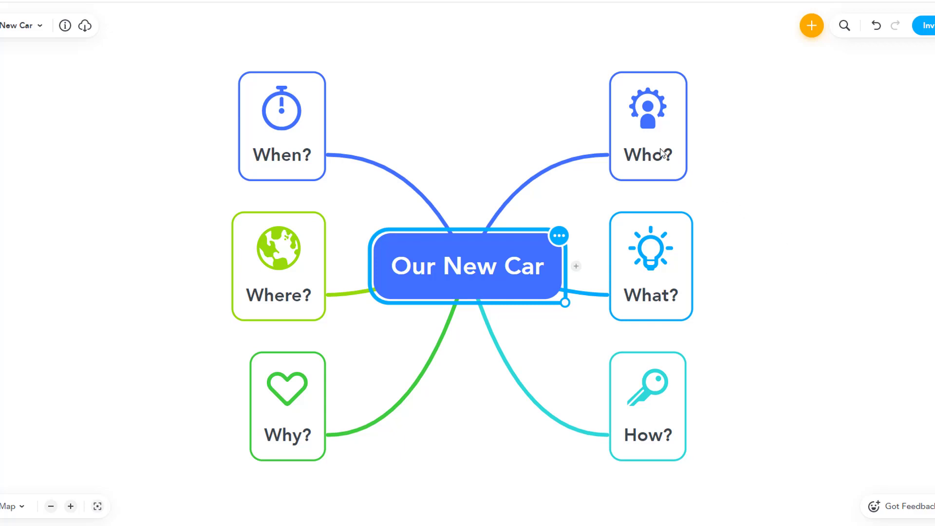
Add Target Market(s) under Who?, with Gen Z beneath it
click(646, 155)
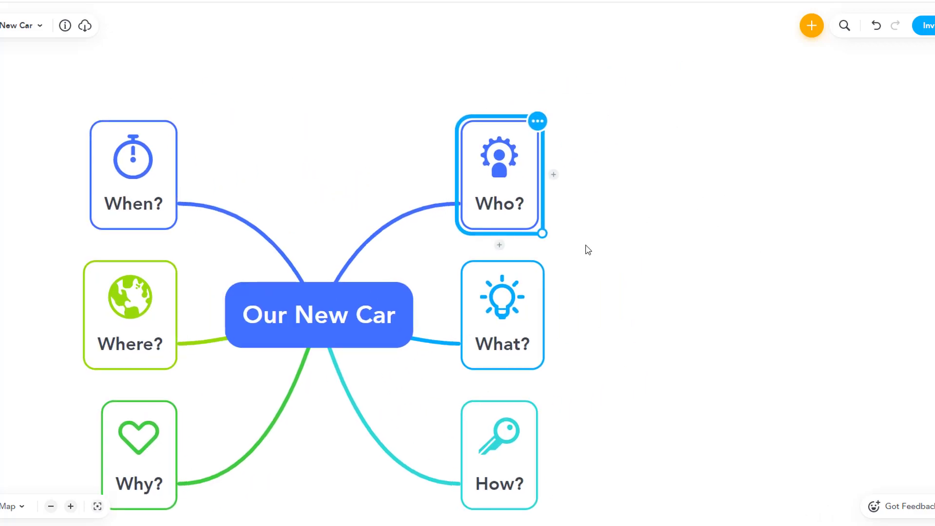
key(Tab)
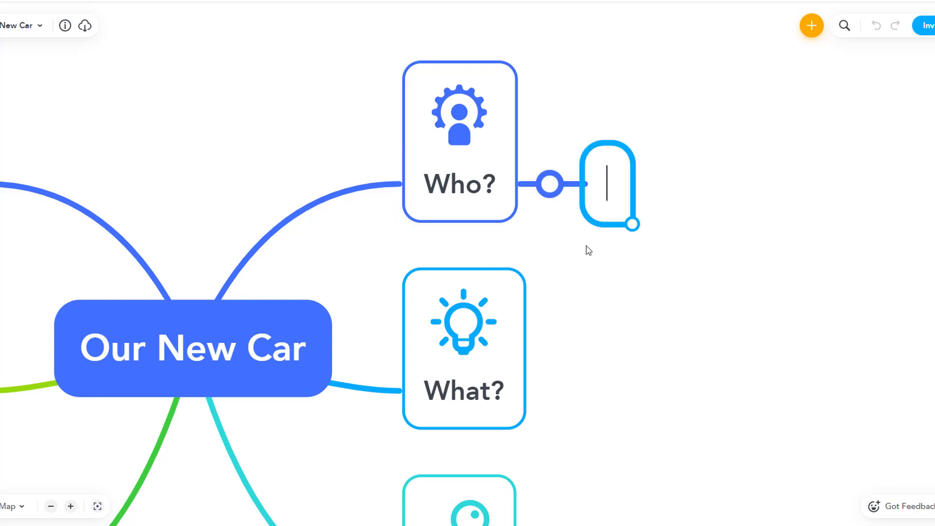
text(Target Marke)
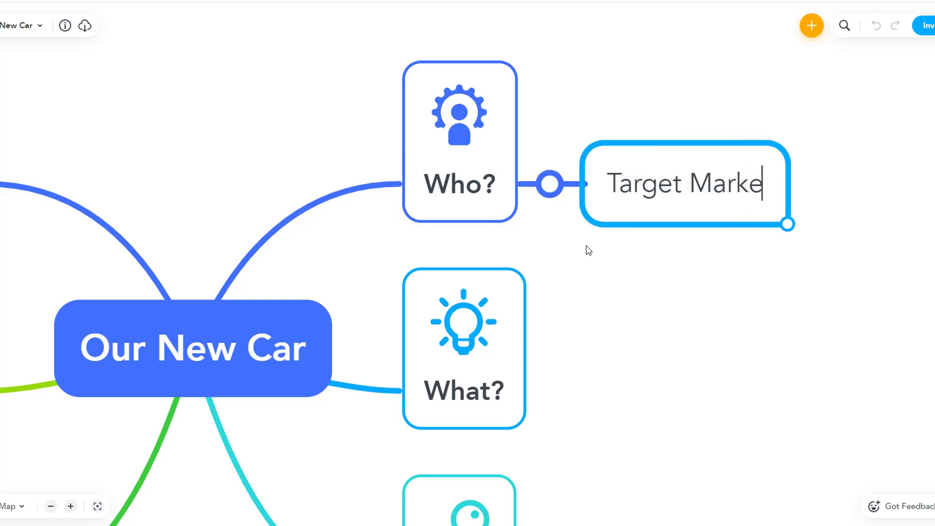
text(t(s))
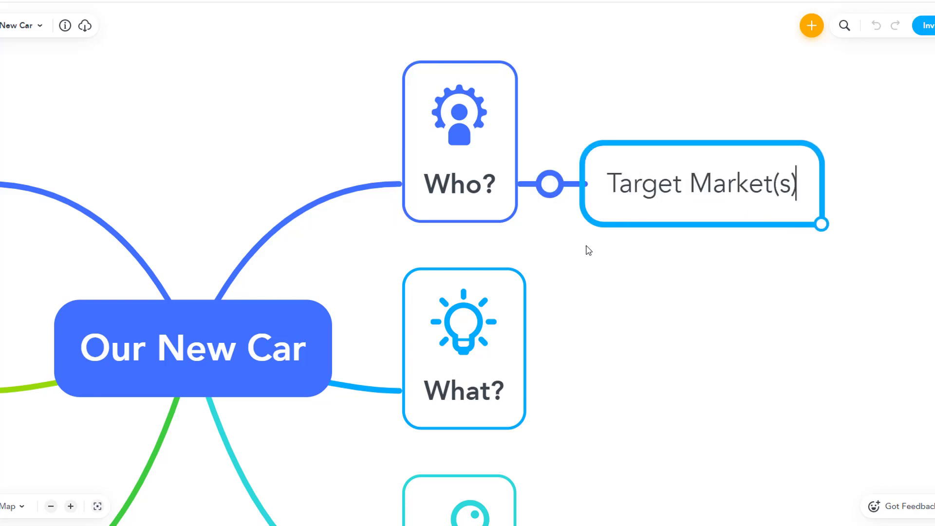
key(Return)
drag(662, 268, 451, 298)
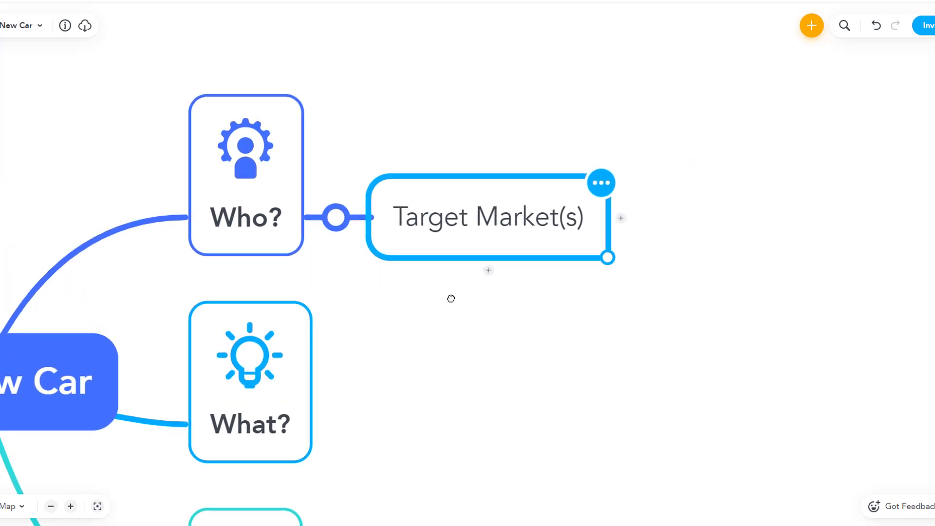
key(Tab)
text(Gen Z)
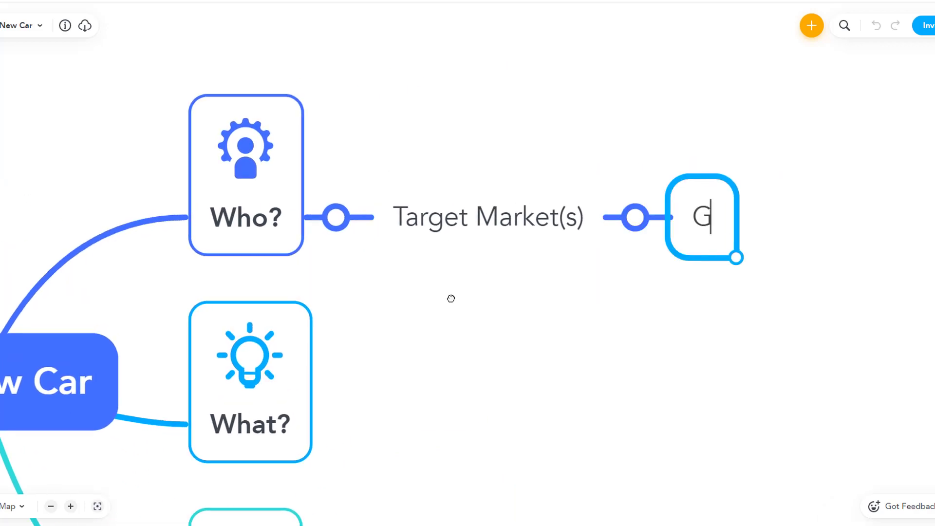
key(Return)
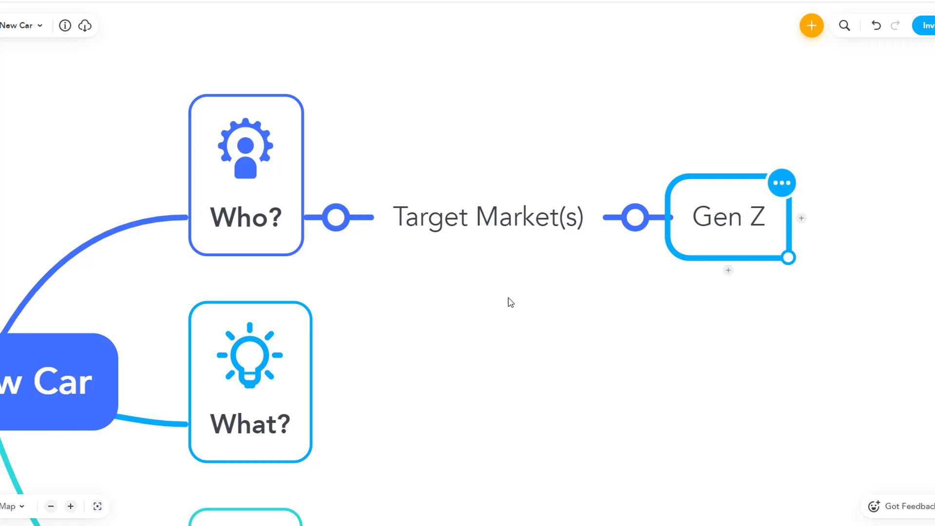
Give Gen Z the sub-ideas Tech focused and Less ownership
key(Tab)
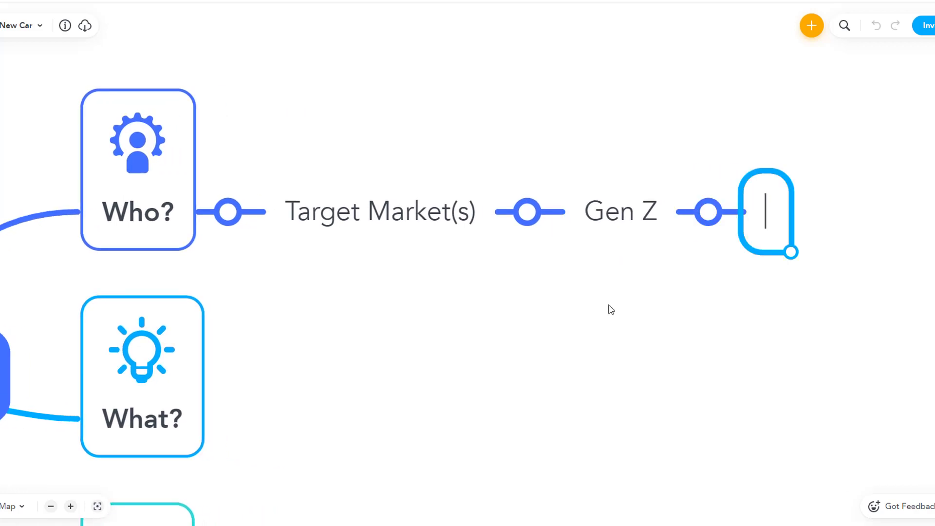
text(tECH)
key(BackSpace)
key(BackSpace)
key(BackSpace)
key(BackSpace)
text(Te)
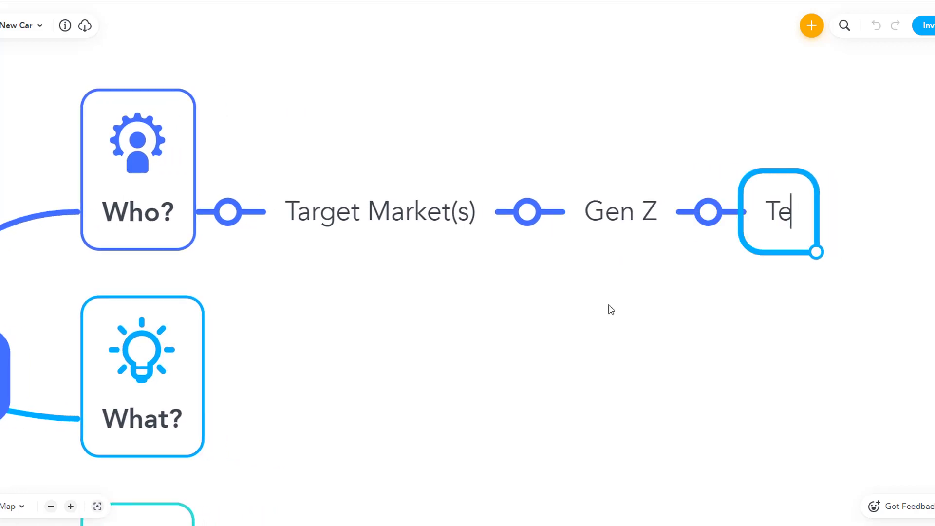
text(ch focused)
key(Return)
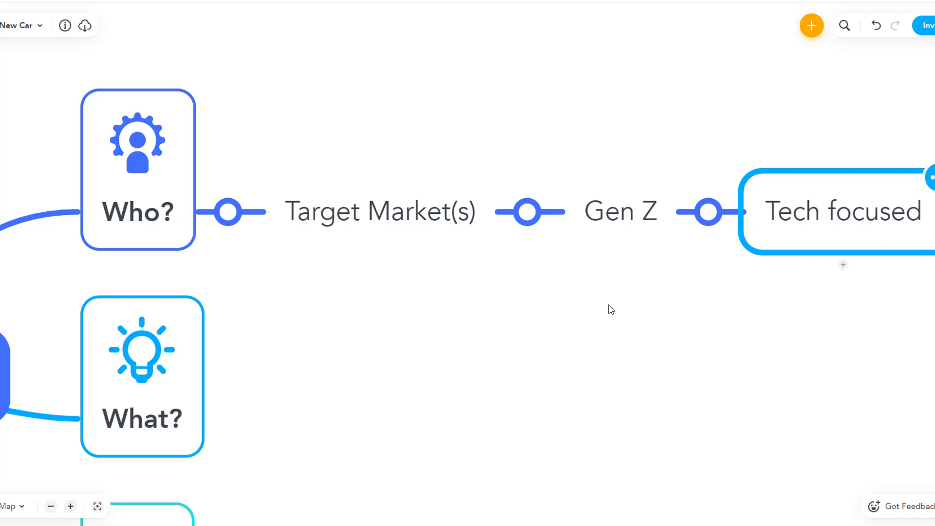
key(Return)
text(Lw)
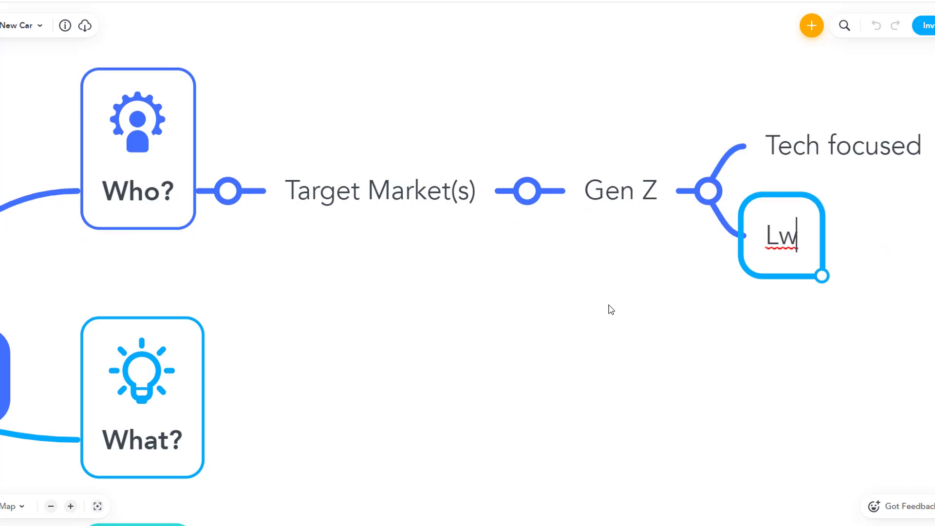
key(BackSpace)
text(ess ownership)
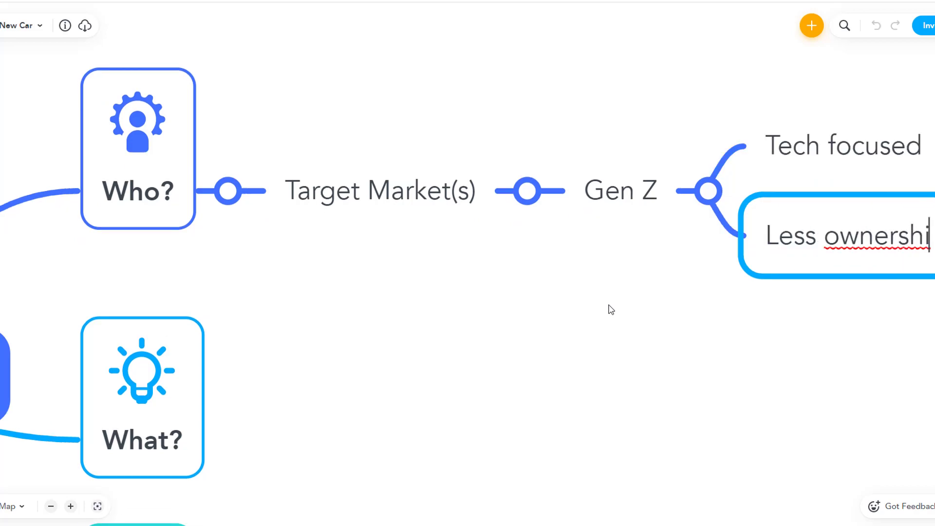
key(Return)
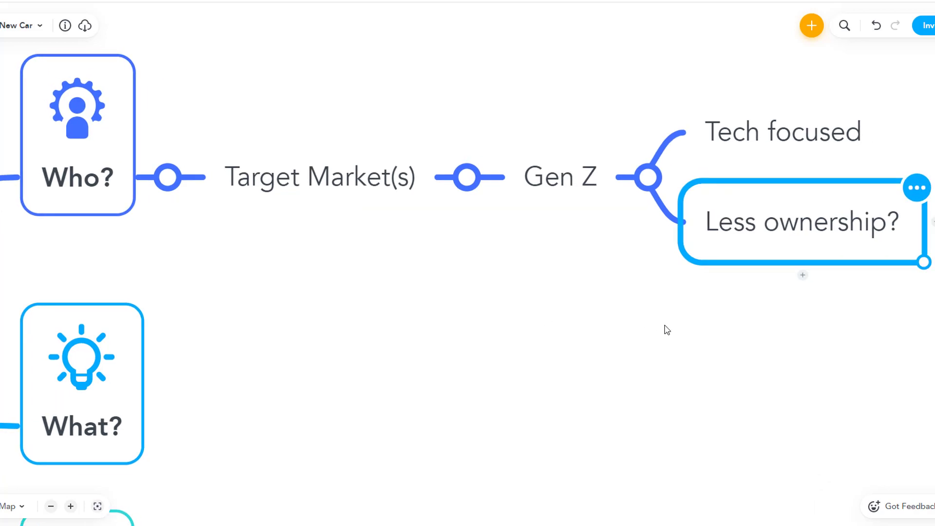
Add Young parents? beside Gen Z, with Space for kids beneath it
click(589, 195)
key(Return)
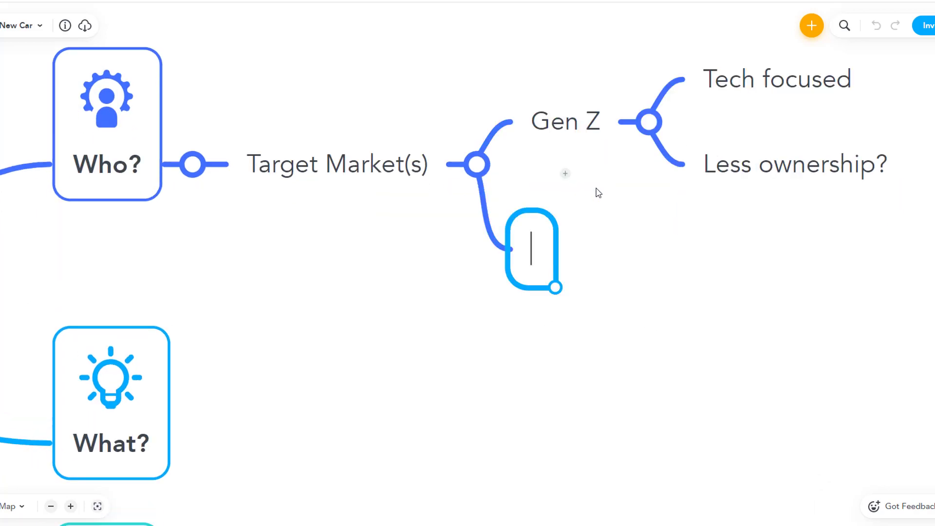
text(Young parents?)
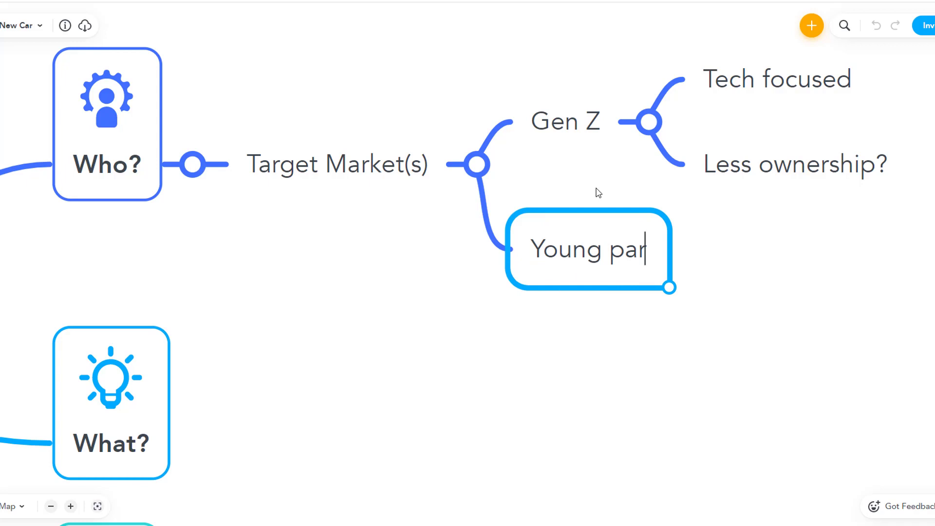
key(Return)
key(Tab)
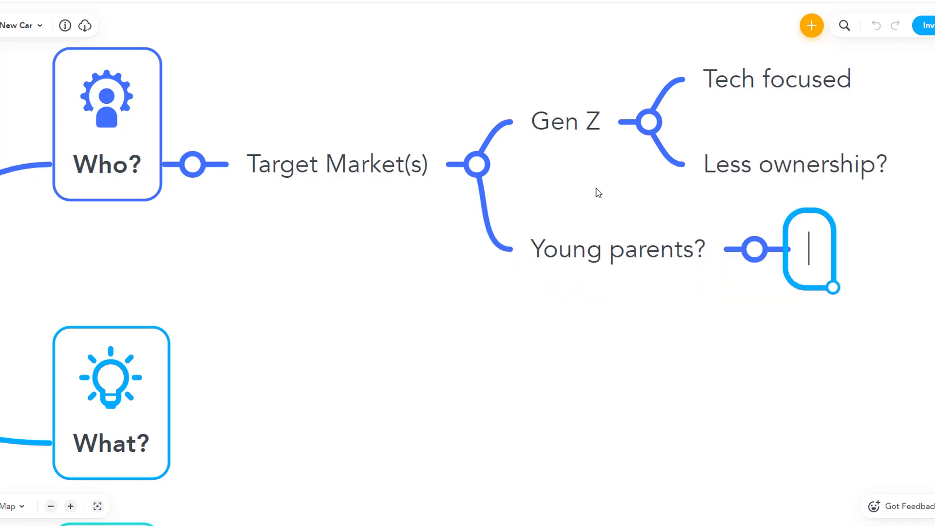
text(Space for)
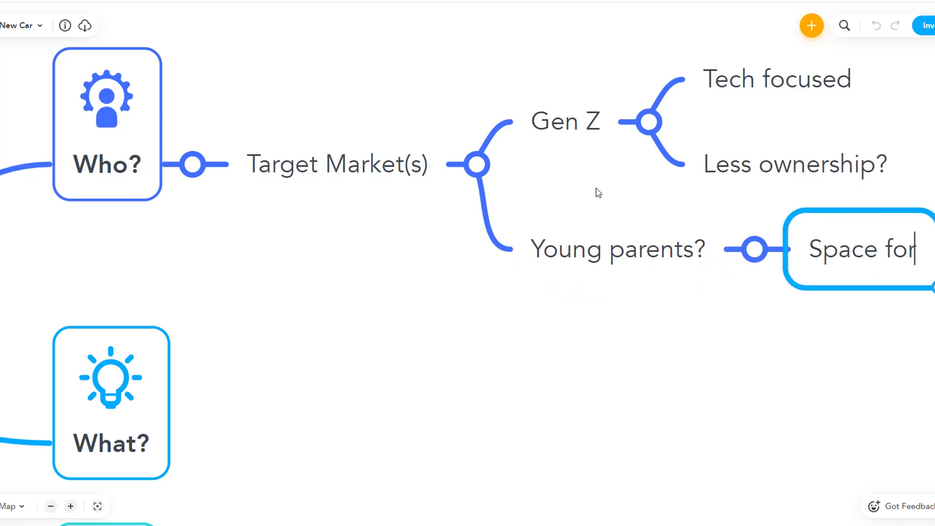
text( k)
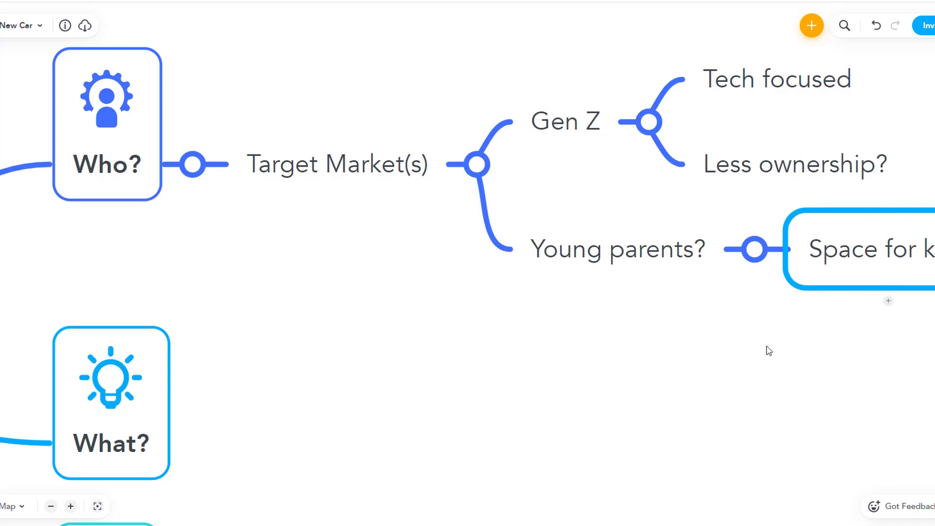
text(ids)
key(Return)
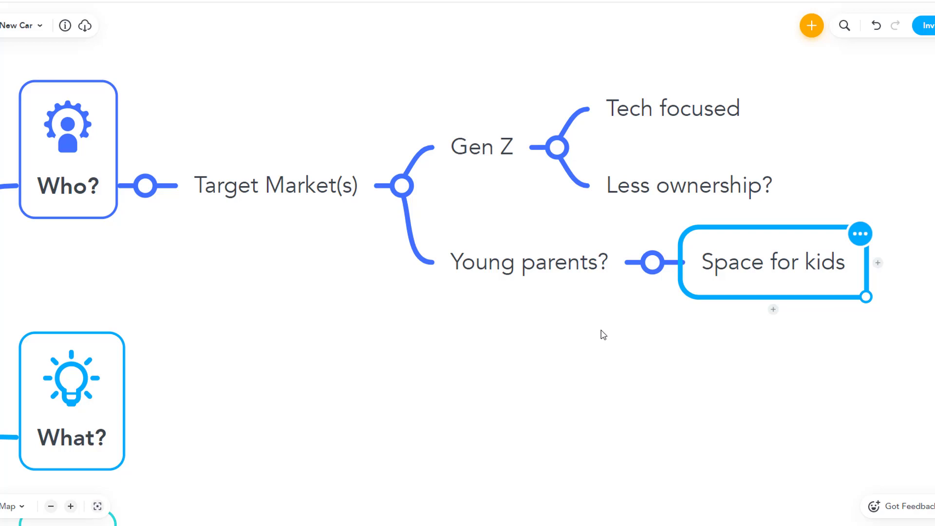
Add Robust as a sibling of Space for kids and deselect it
key(Return)
text(Robust)
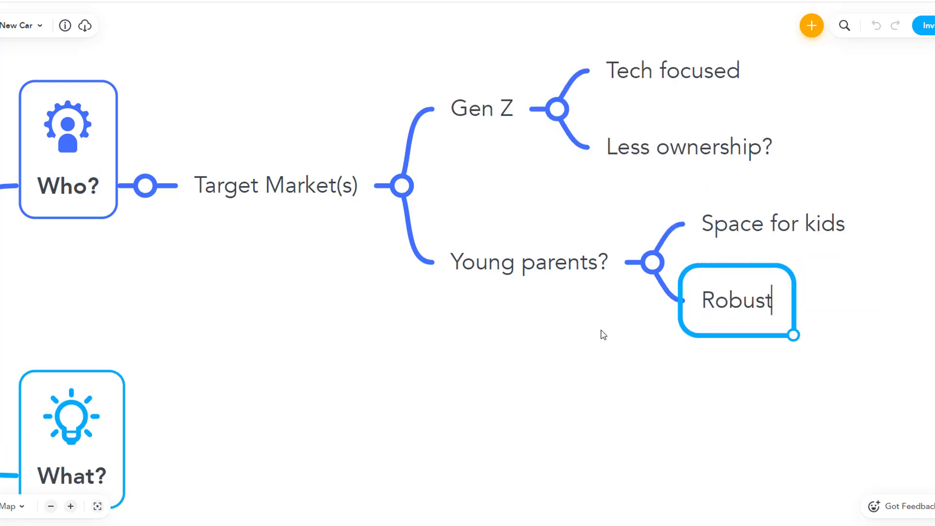
key(Return)
click(603, 335)
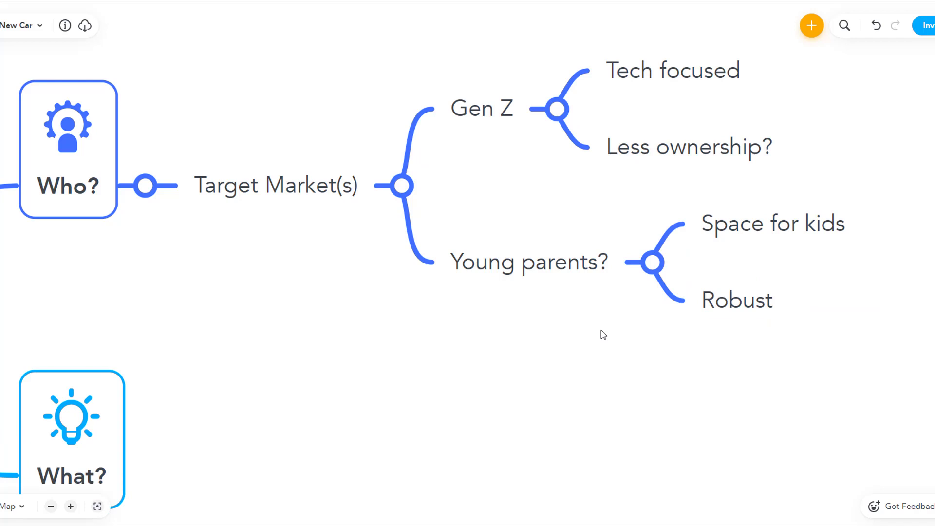
Bring the Our New Car topics into view and collapse the Young parents? and Gen Z branches
scroll(474, 370, down, 2)
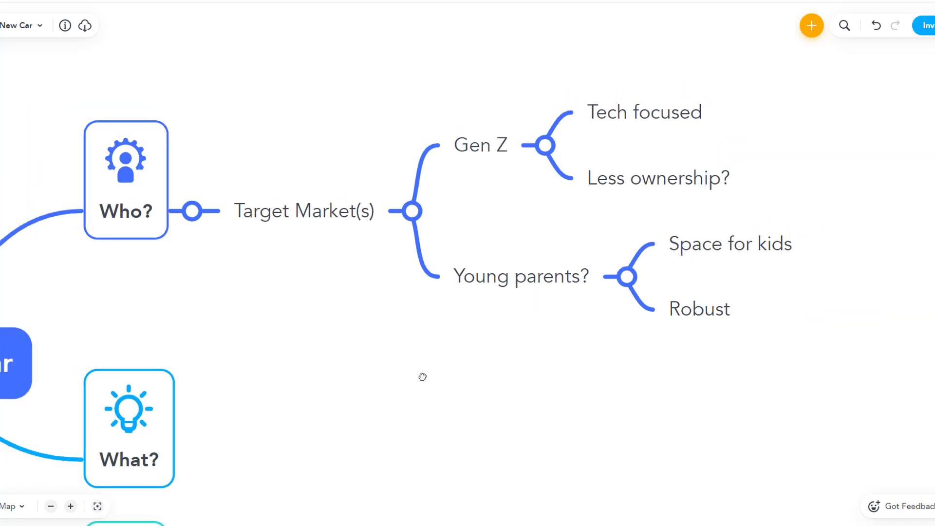
drag(422, 377, 599, 337)
drag(503, 367, 612, 299)
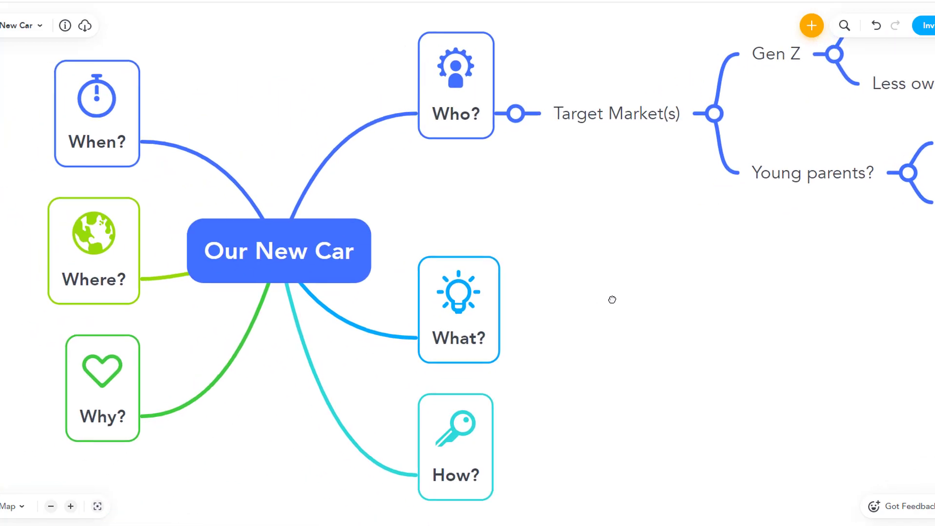
click(914, 174)
click(831, 86)
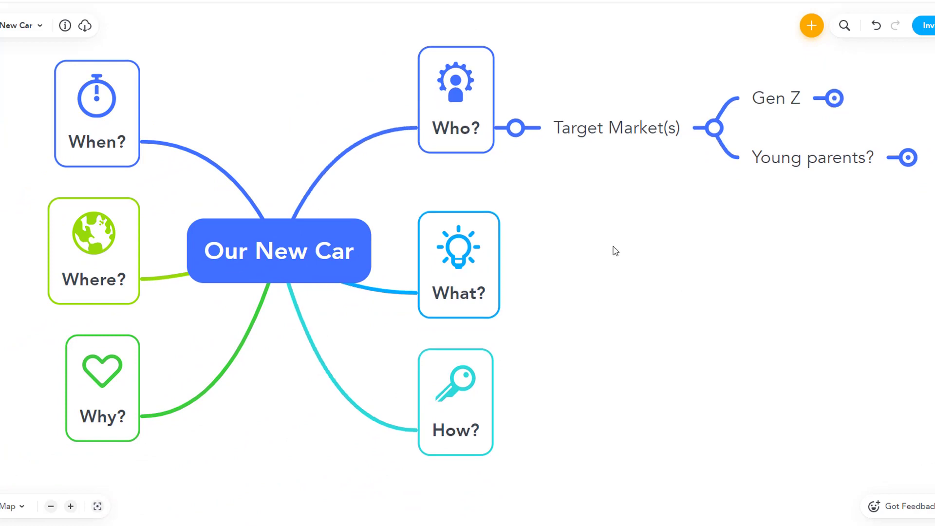
Add Suburban Families as a child of Where?
click(145, 278)
key(Tab)
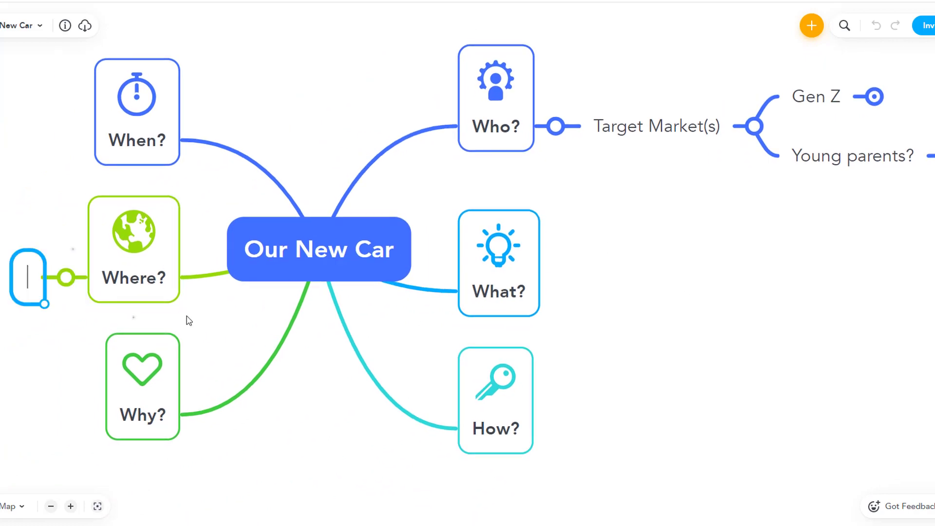
text(Suburba)
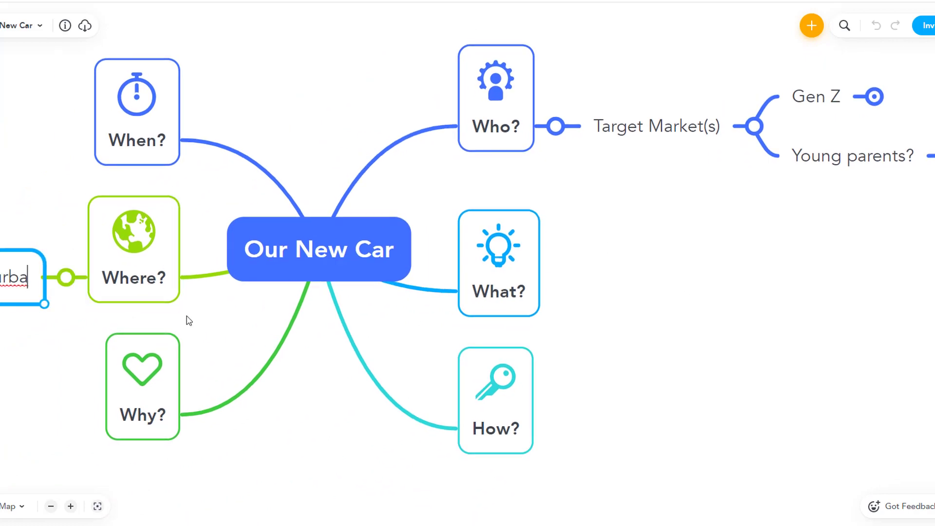
text(n Families)
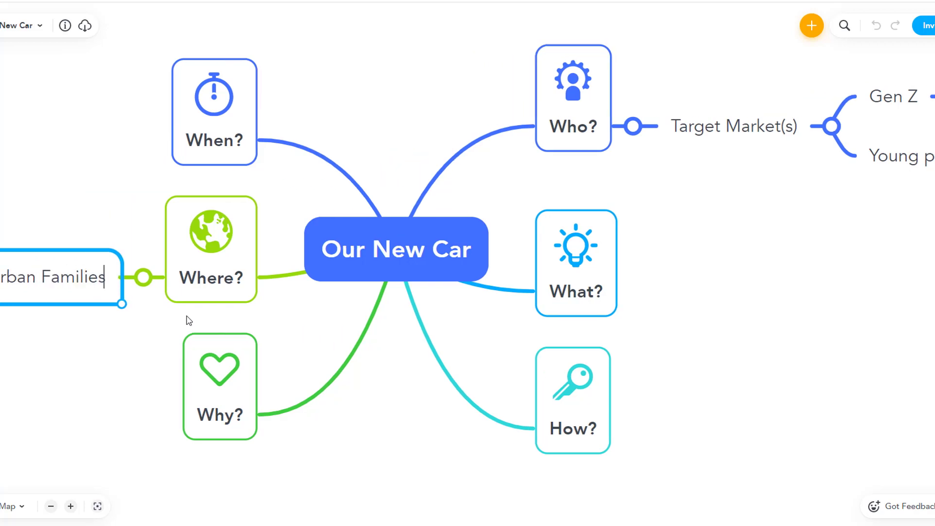
key(Return)
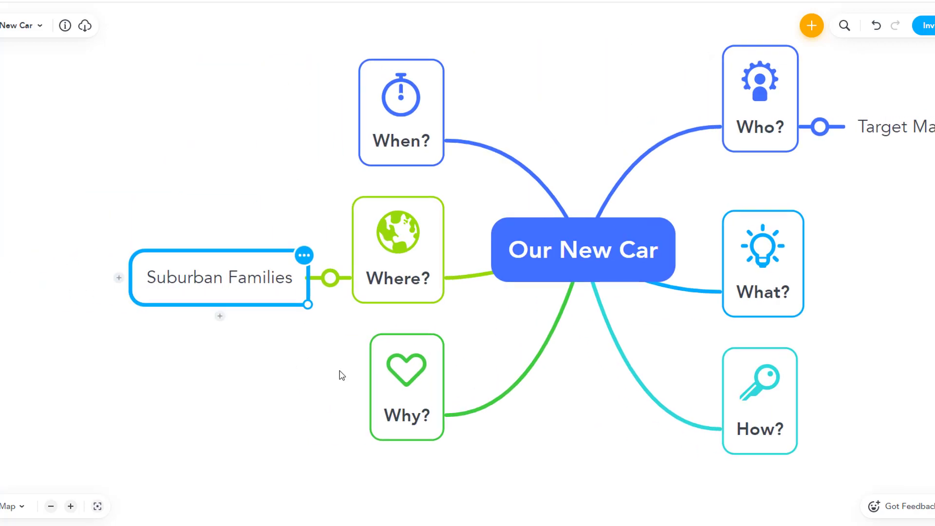
Add Energise new markets and Enter Electric Market under Why?
drag(342, 375, 216, 375)
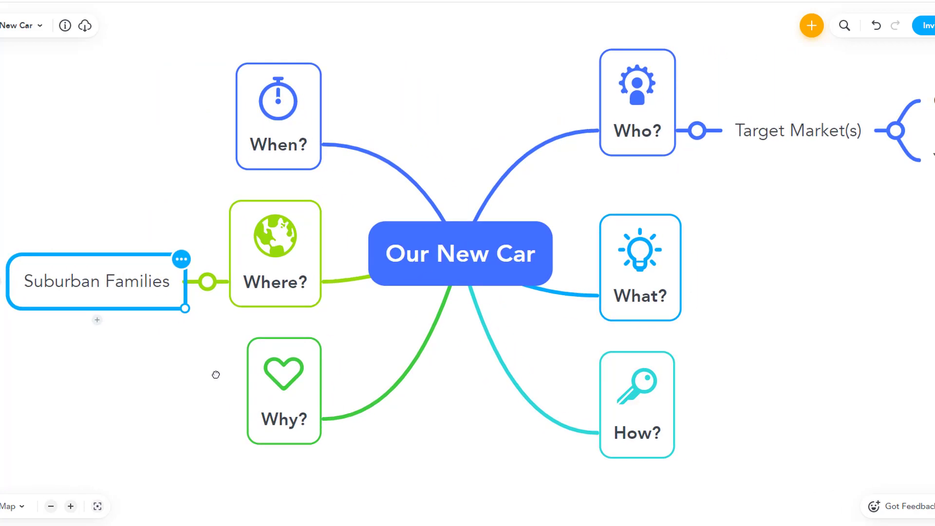
click(288, 426)
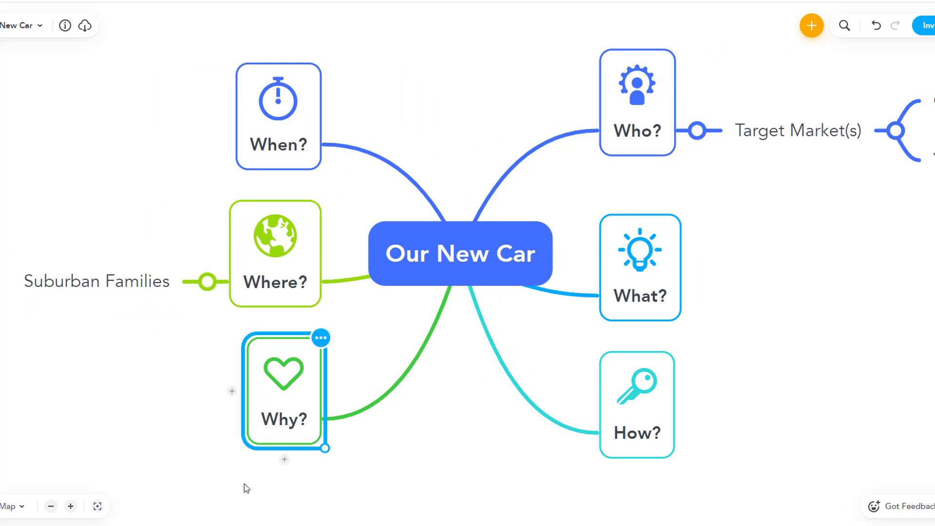
key(Tab)
text(Energise)
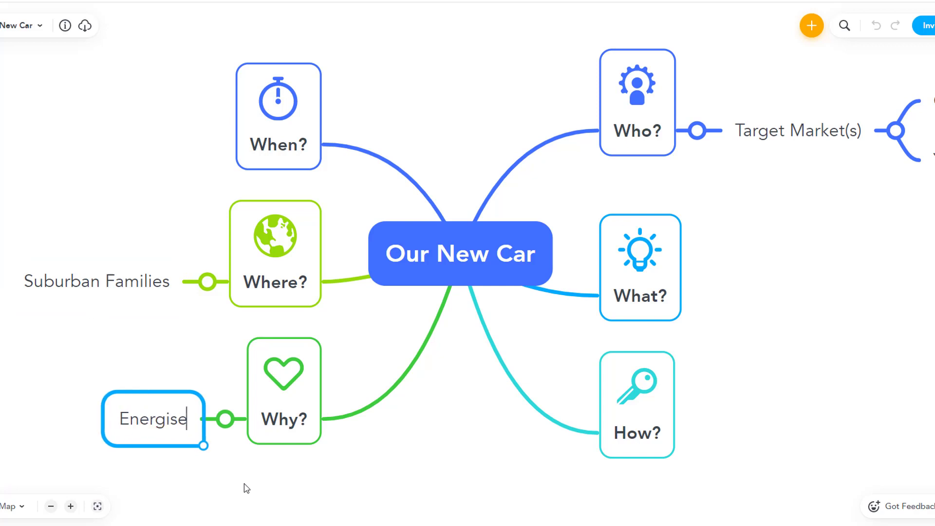
text( new markets)
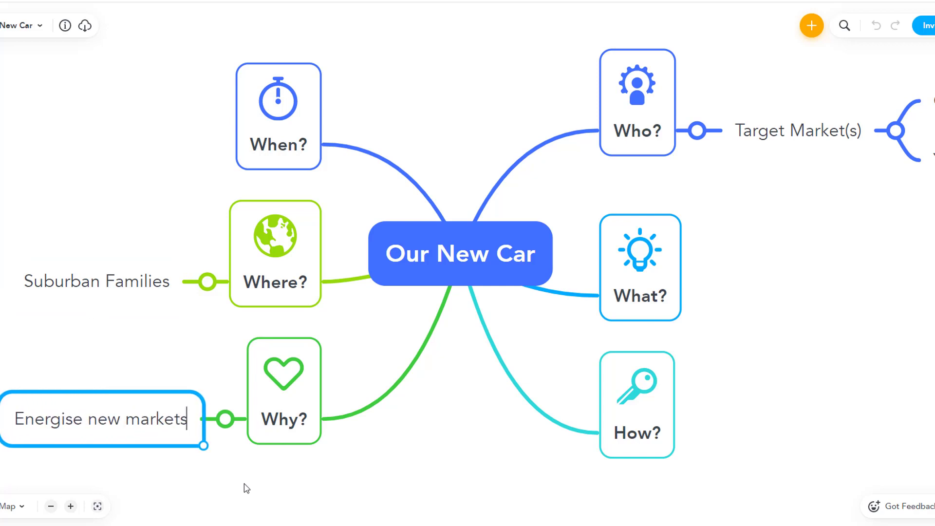
key(Return)
text(Enter Ele)
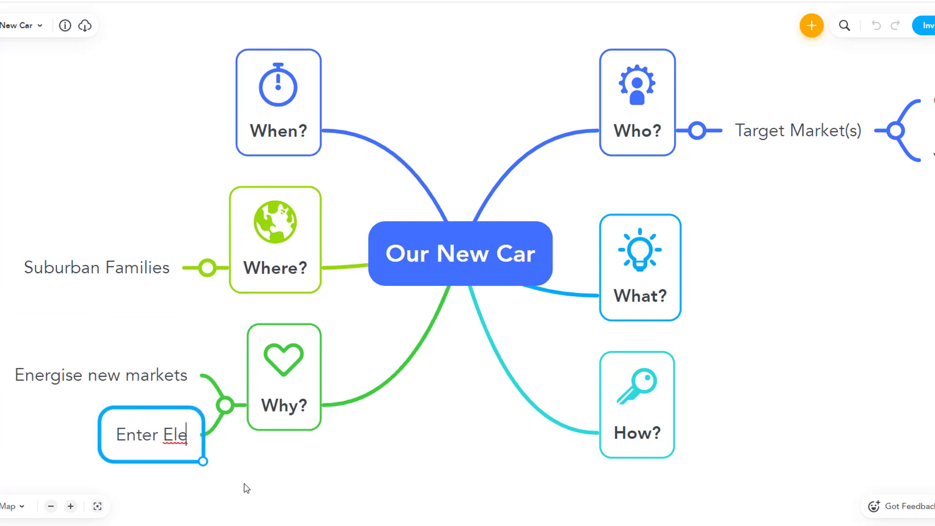
text(ctric Market)
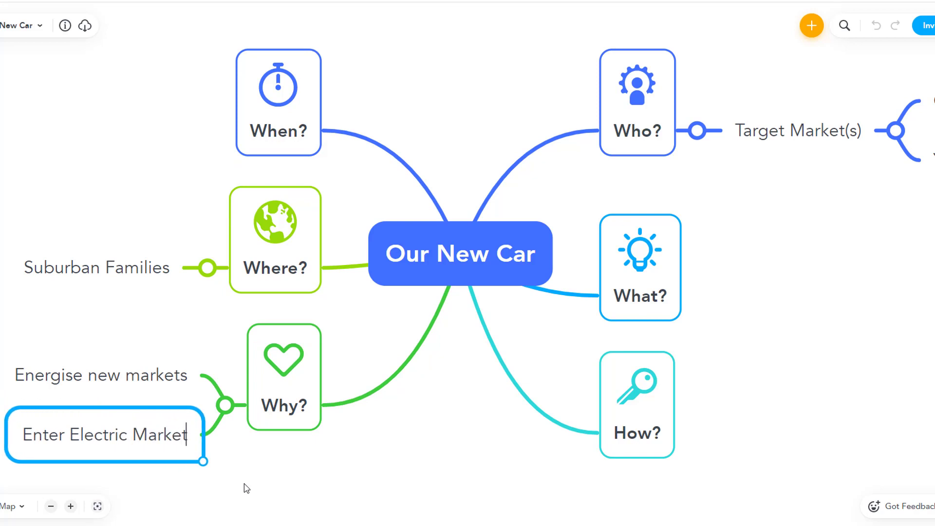
key(Escape)
Give Enter Electric Market the sub-ideas Legislation and Market Demand
click(245, 488)
text(Legislation)
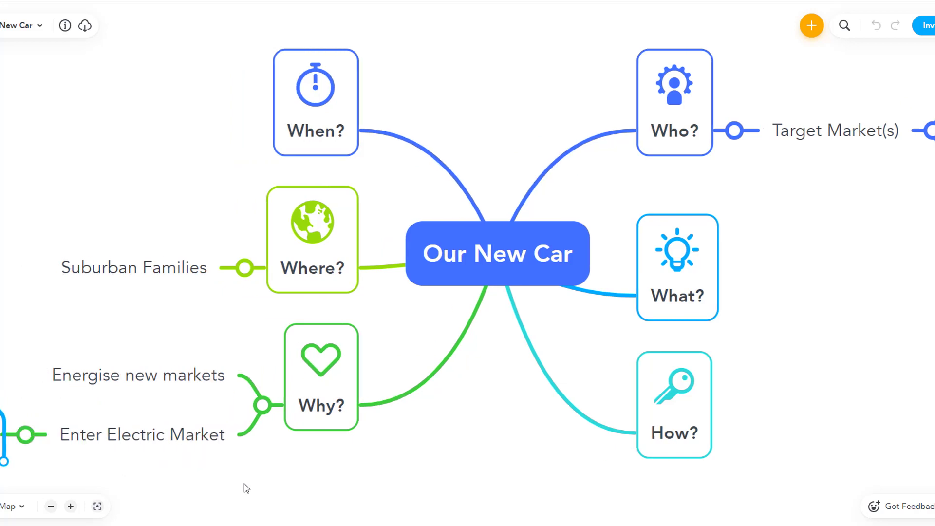
key(Escape)
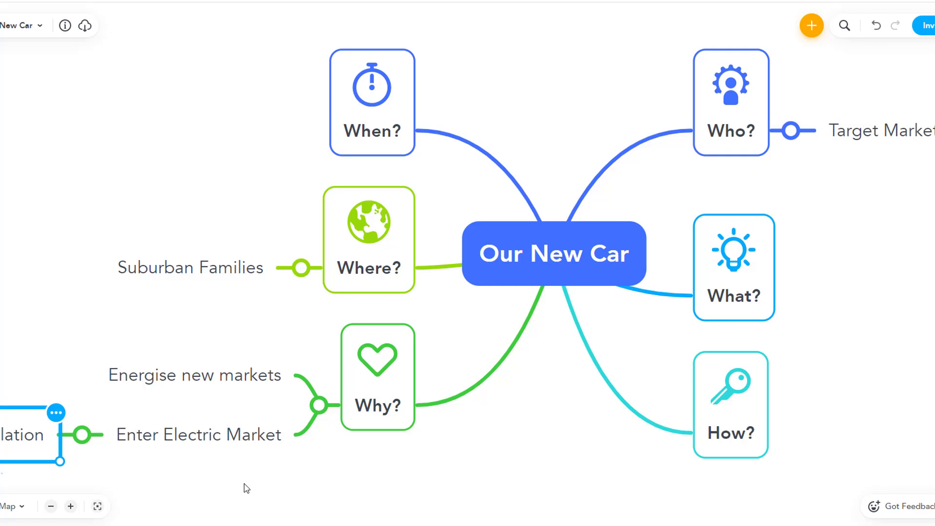
key(Return)
text(Marke)
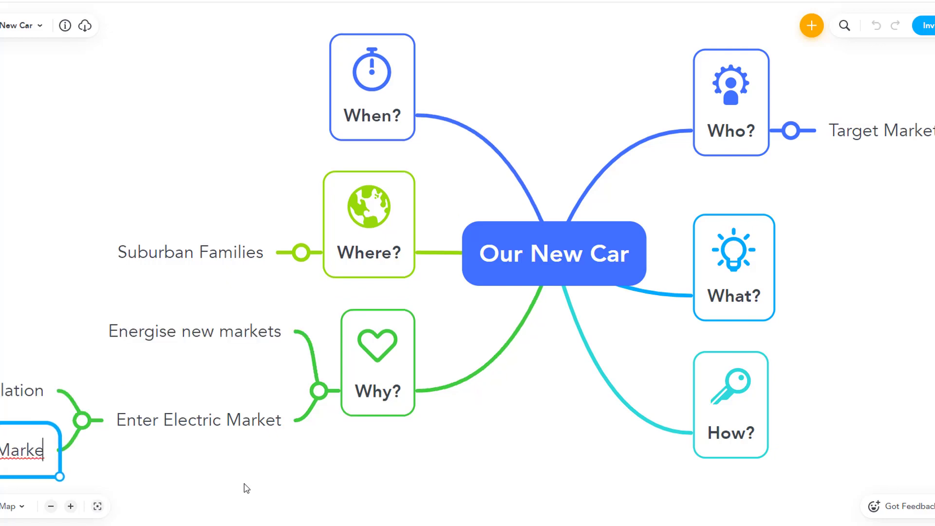
text(t Demand)
key(Escape)
scroll(316, 451, down, 1)
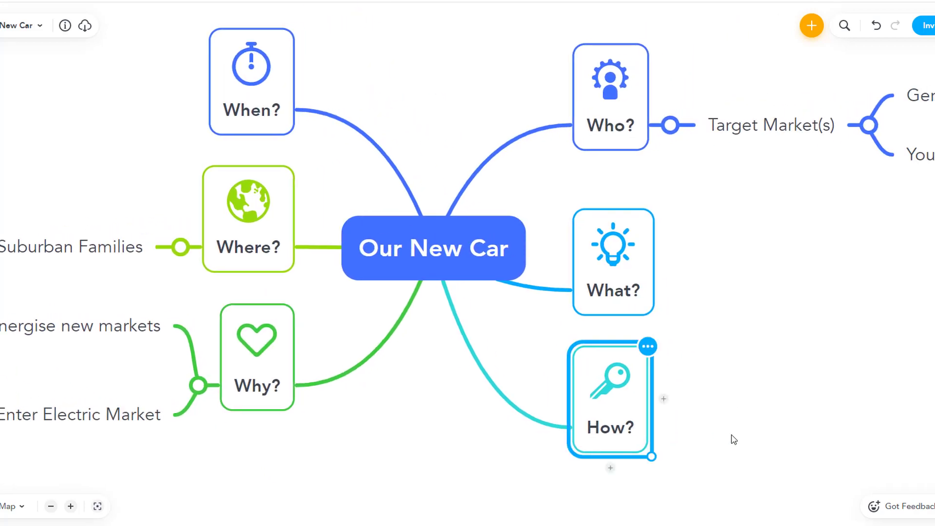
scroll(733, 438, down, 1)
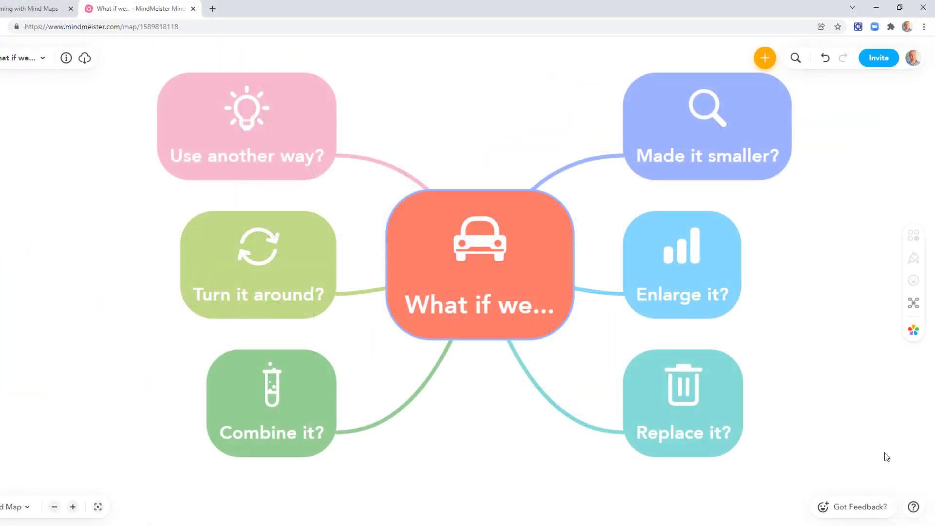
Select the What if we... centre and each of its six branches, from Made it smaller? to Use another way?
click(483, 292)
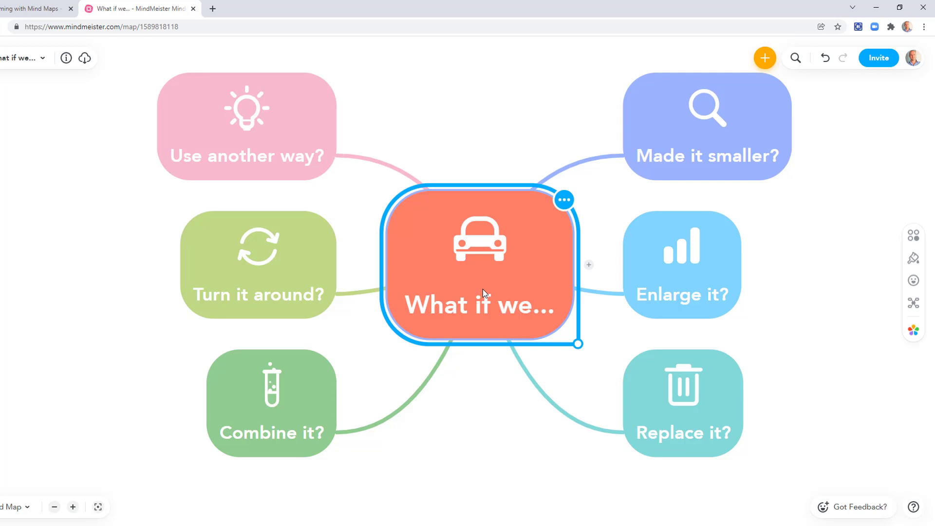
click(742, 167)
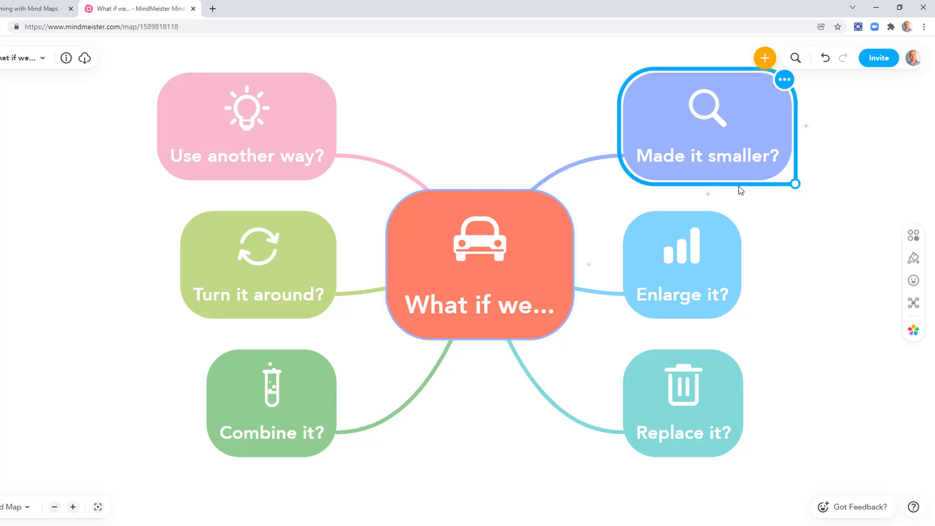
click(699, 295)
click(659, 420)
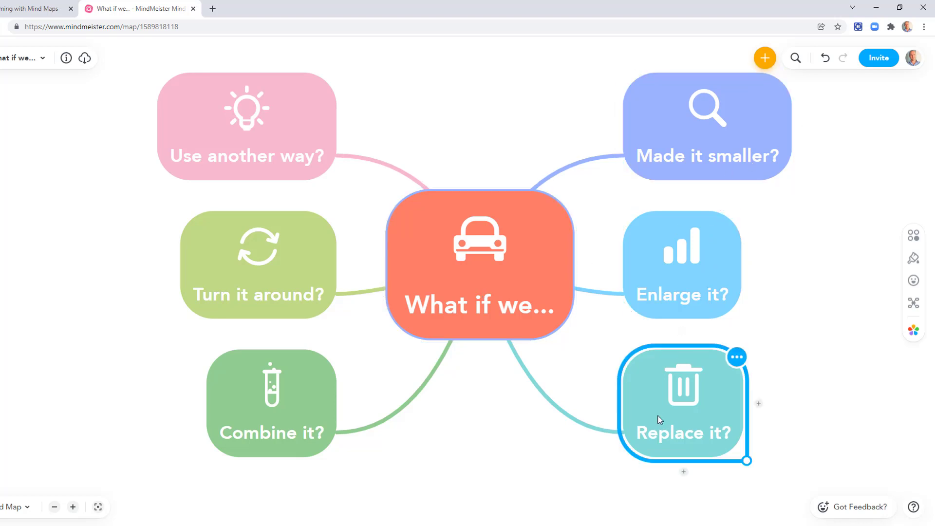
click(291, 432)
click(272, 299)
click(282, 152)
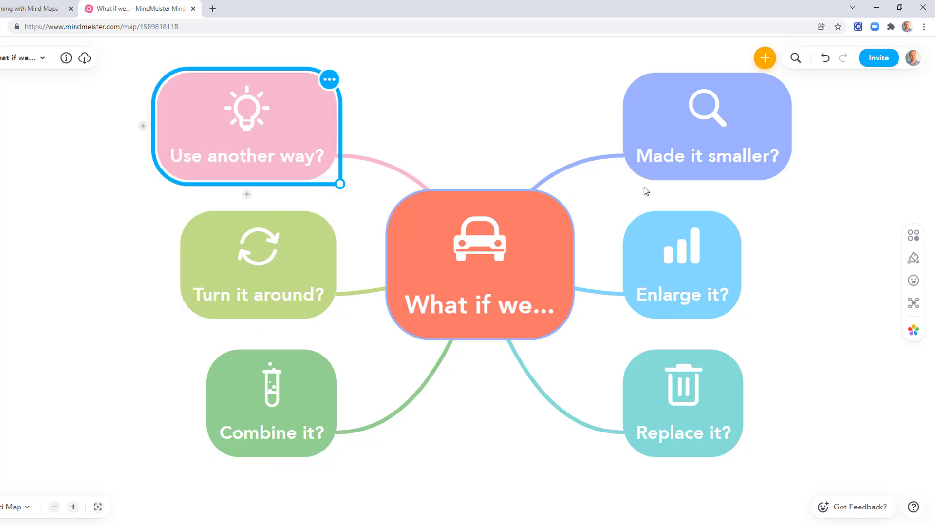
click(721, 173)
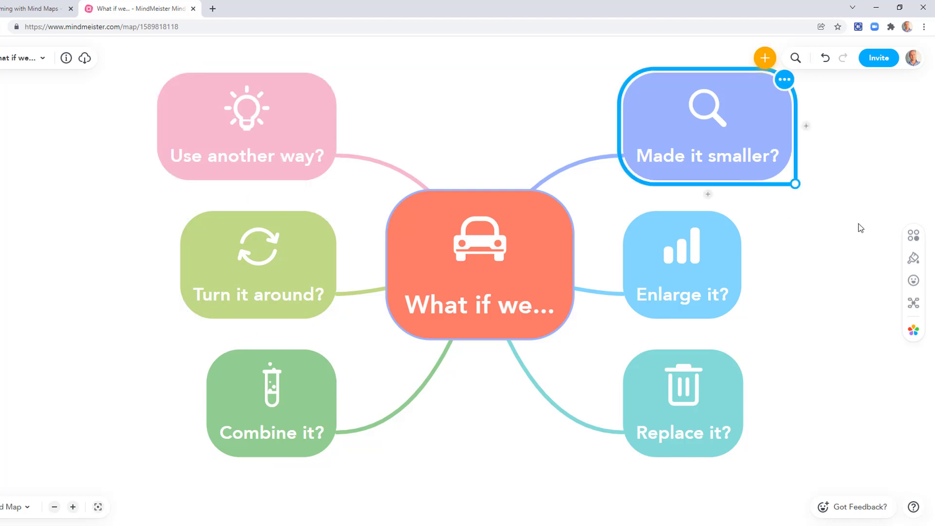
click(503, 316)
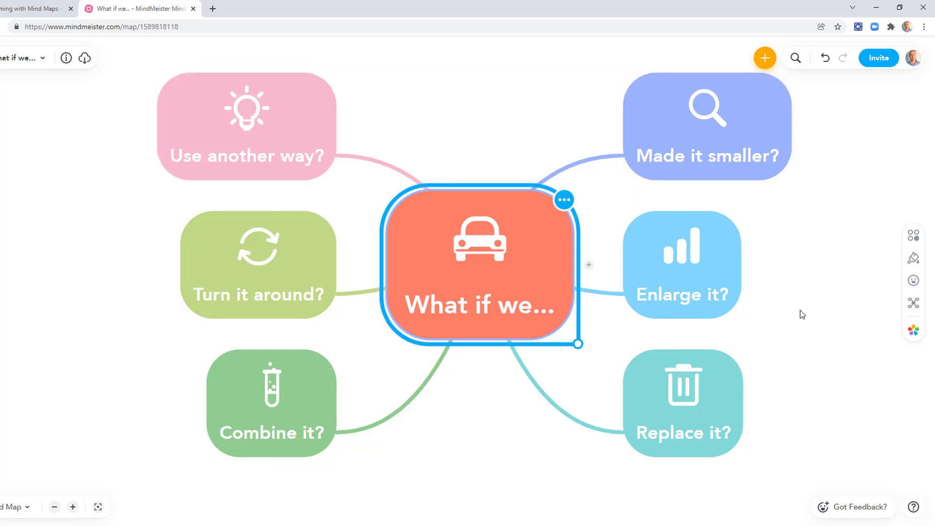
Under Made it smaller?, add Impacts? followed by the idea Cheaper?
drag(850, 251, 603, 328)
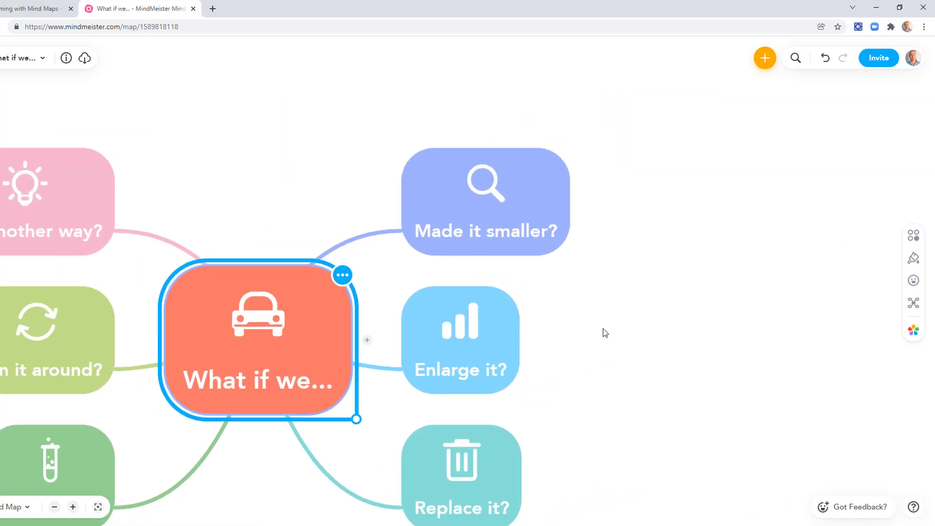
scroll(588, 336, up, 3)
key(Right)
drag(619, 280, 608, 315)
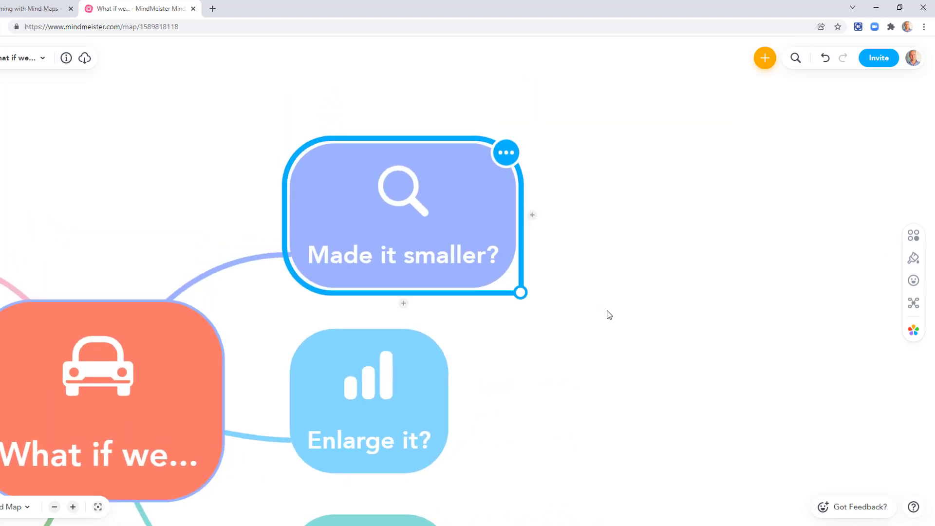
key(Tab)
text(Impacts?)
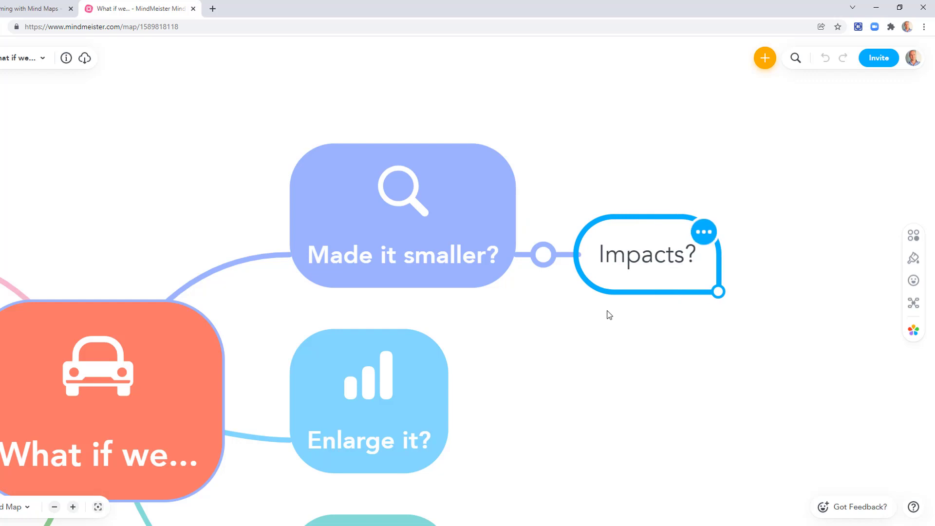
key(Tab)
text(Cheaper?)
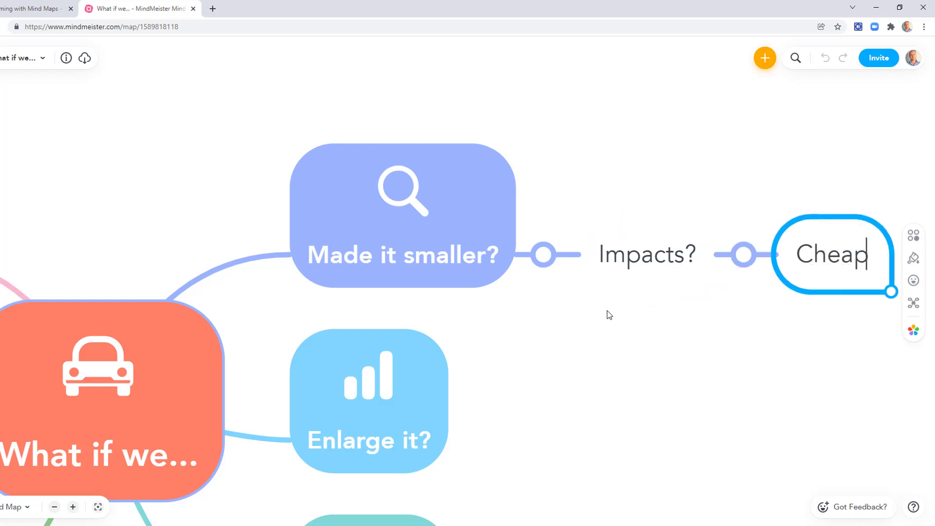
Add a second branch, Cons, leading to Doesn't fit family?
key(Return)
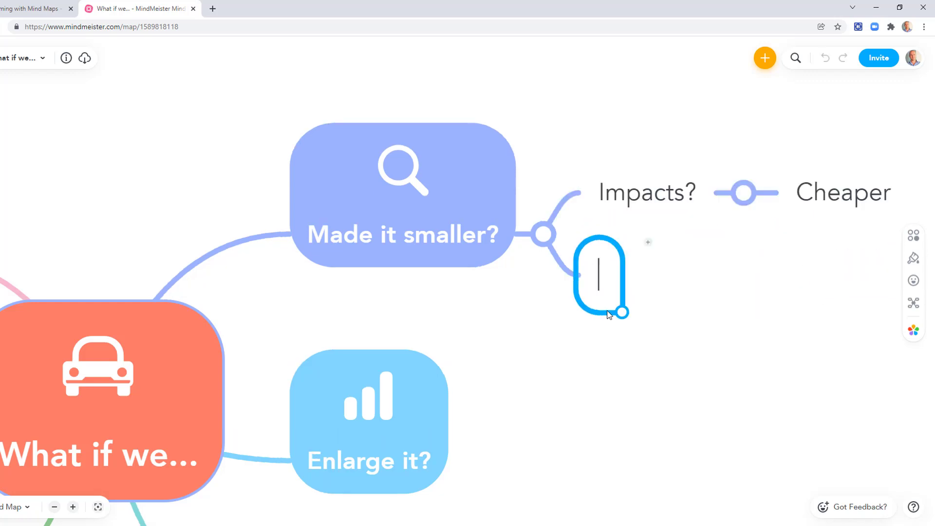
text(Cons)
key(Tab)
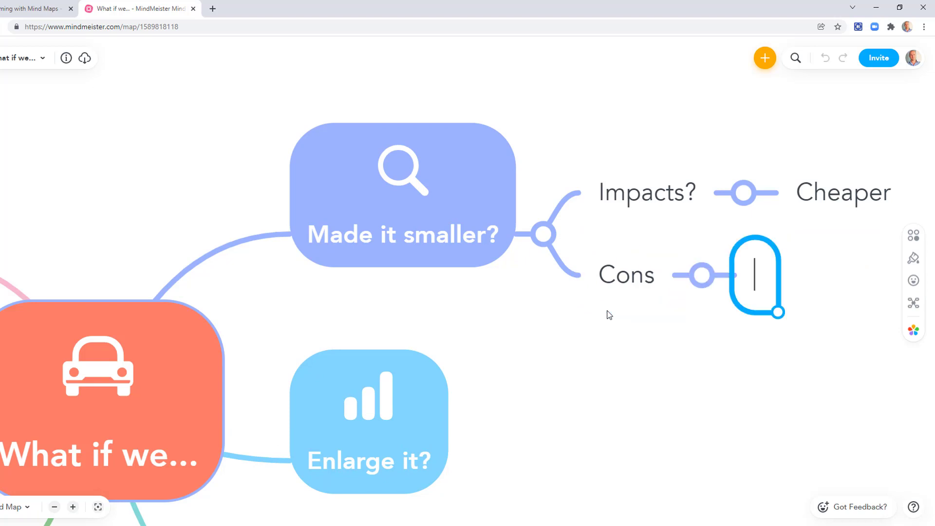
text(Doesn't)
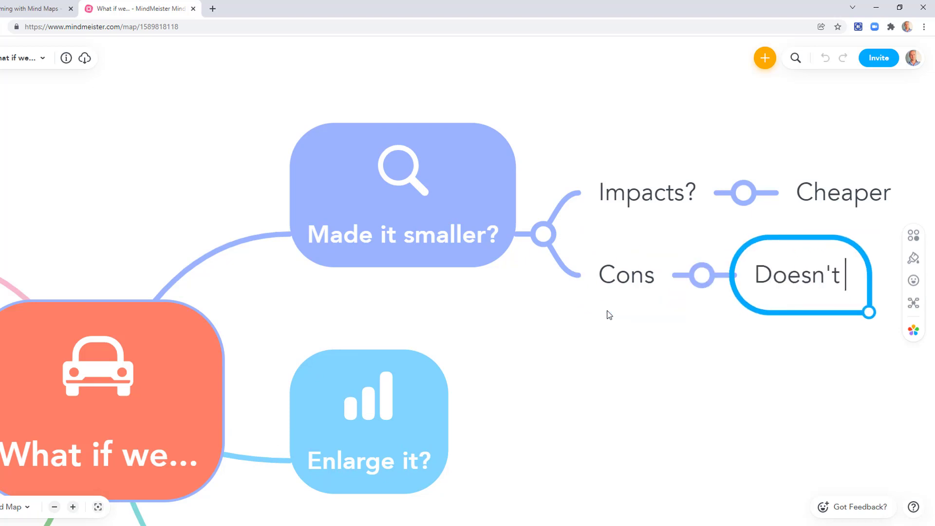
text( fit family)
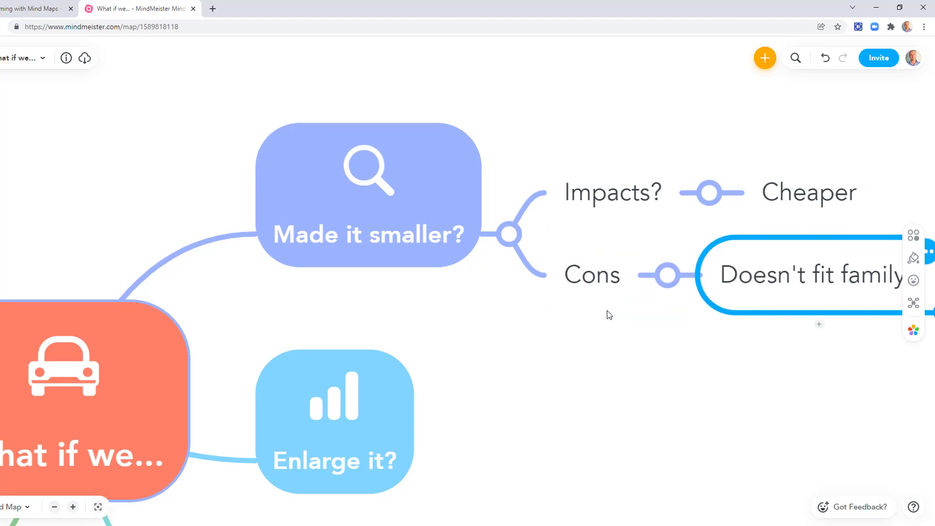
text(?)
key(Return)
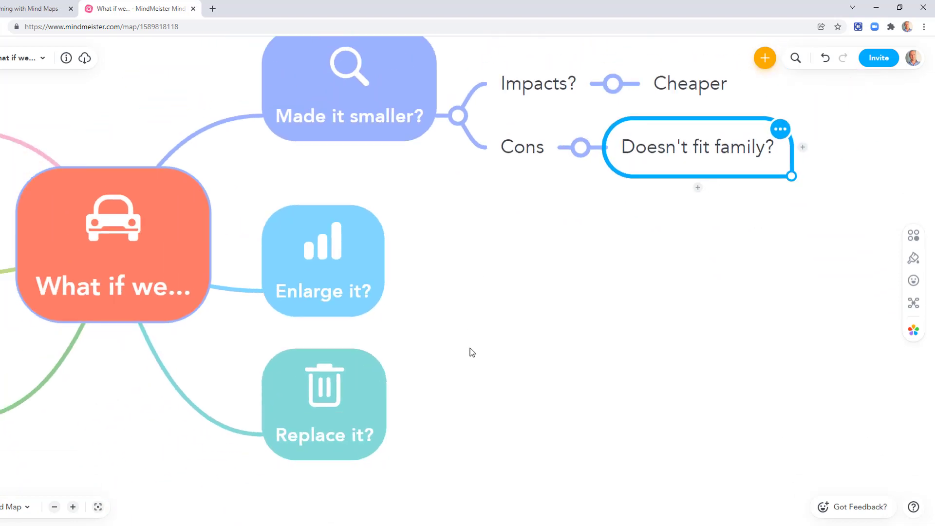
Under Replace it?, add Why a car? followed by Make bikes
key(Down)
key(Tab)
text(Why a car?)
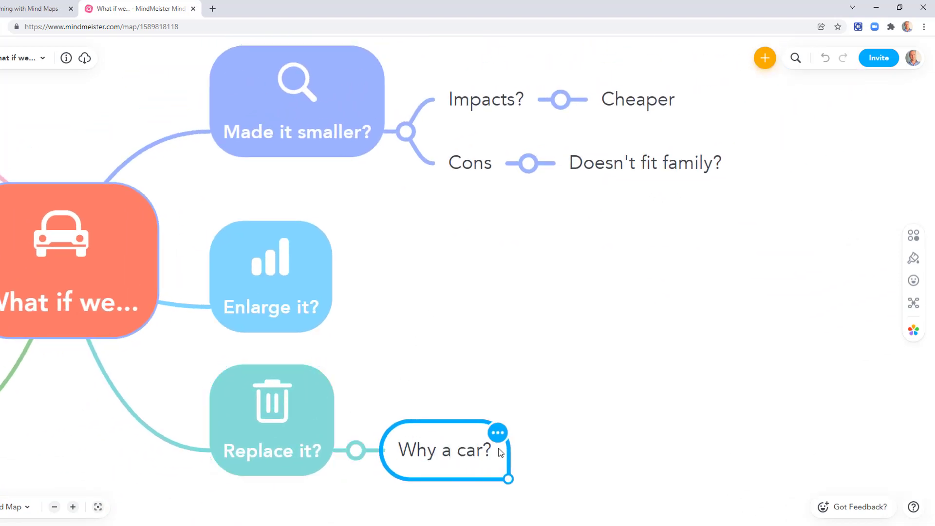
key(Tab)
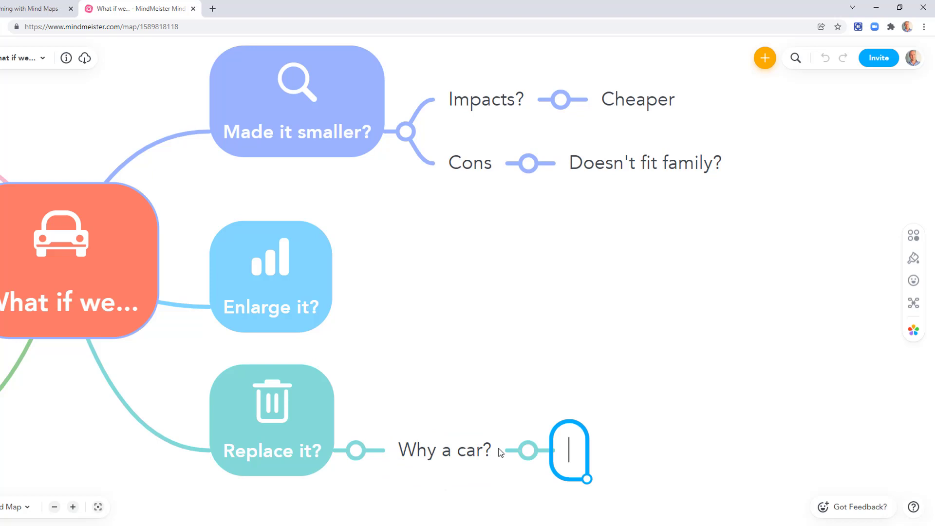
text(Make bikes)
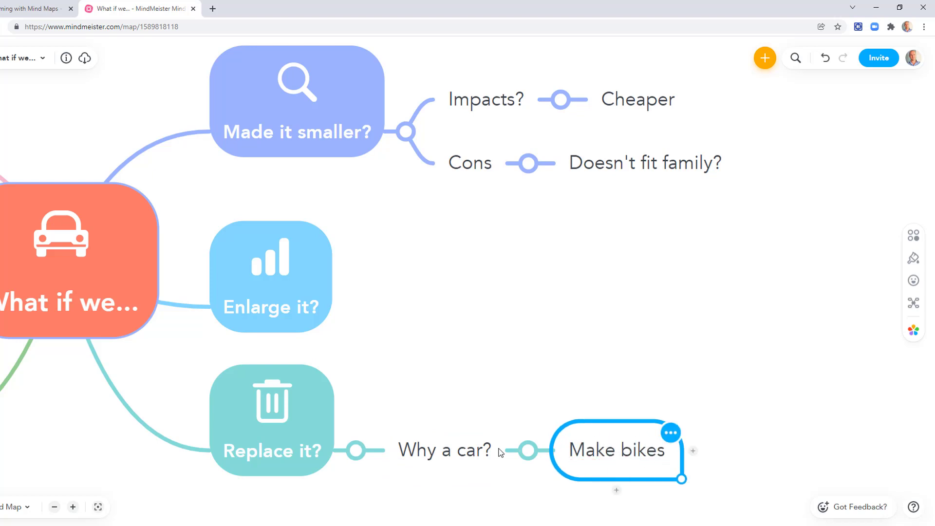
Branch Make bikes into Eco friendly and Target: Gen Z
key(Tab)
text(Eco friendly)
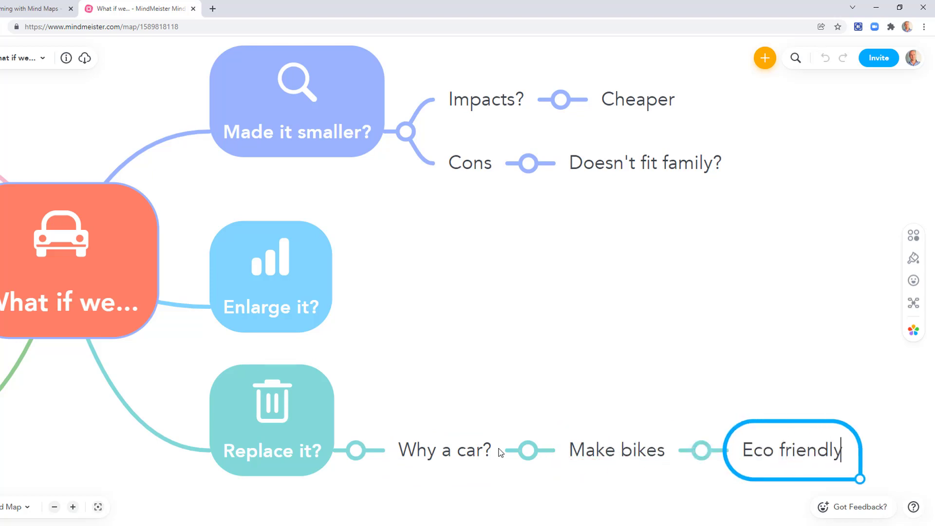
key(Return)
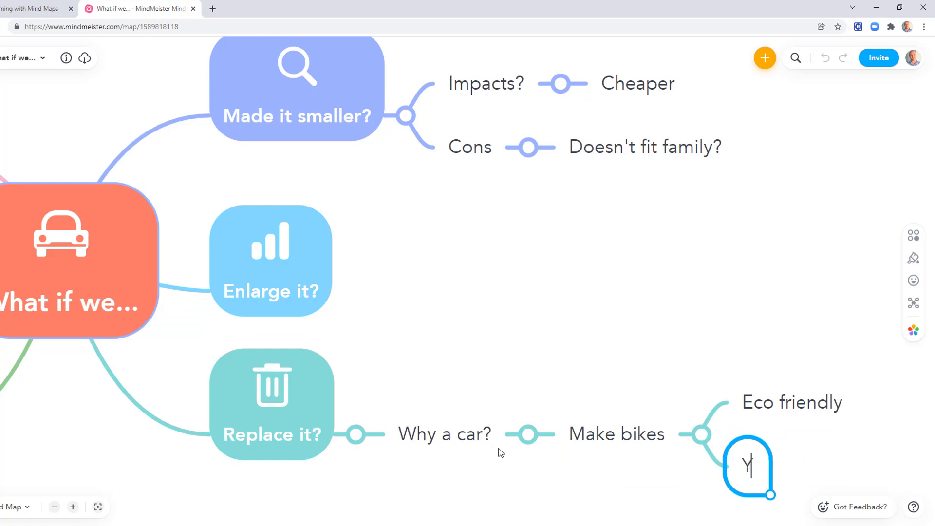
text(Target: Gn Z)
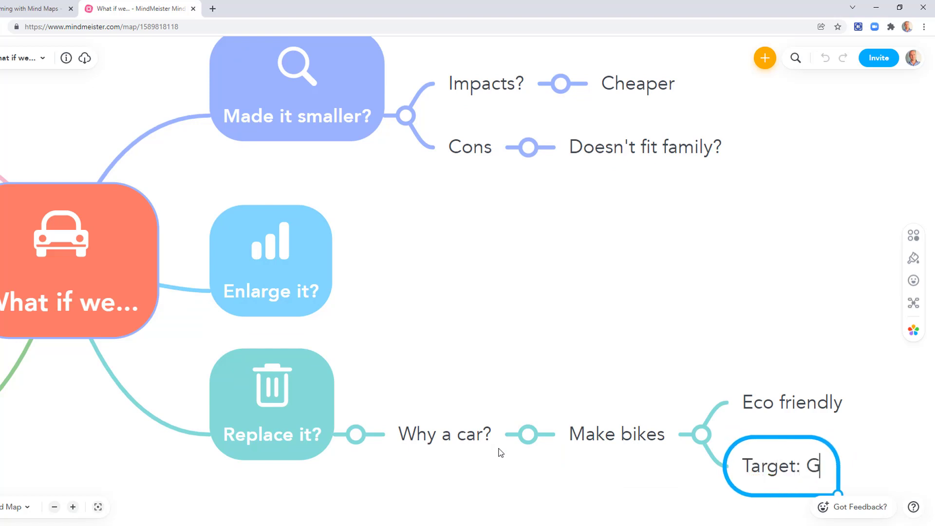
key(BackSpace)
key(BackSpace)
key(BackSpace)
text(en Z)
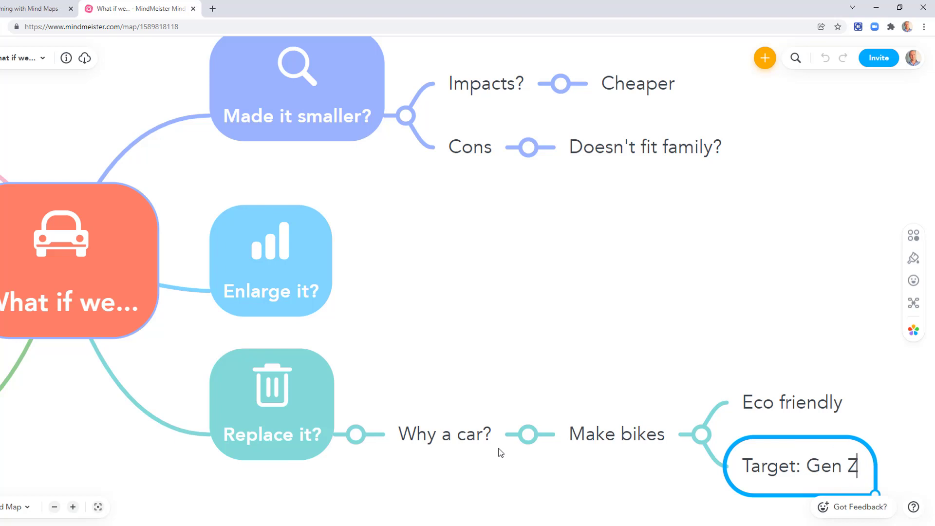
key(Return)
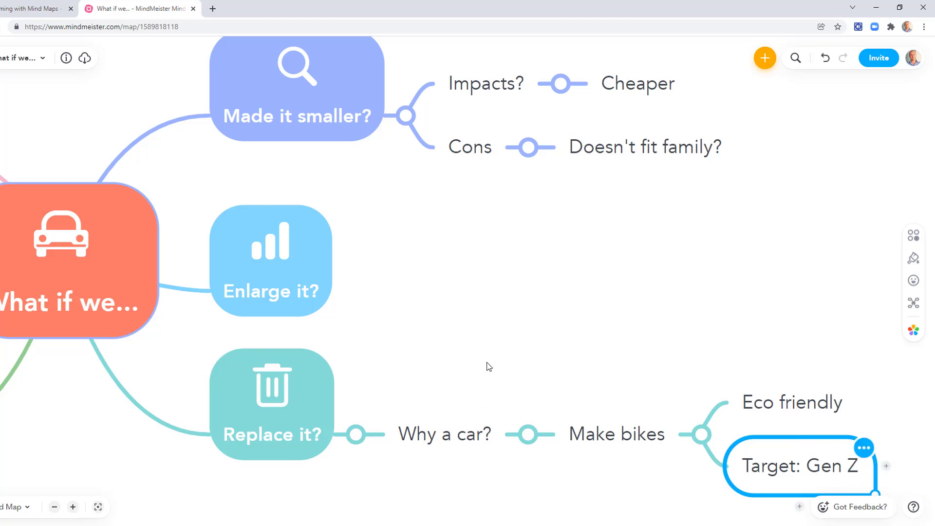
scroll(478, 309, down, 1)
scroll(480, 313, up, 2)
Give Enlarge it? Pros and Cons branches, with Less suitable for cities under Cons
click(311, 287)
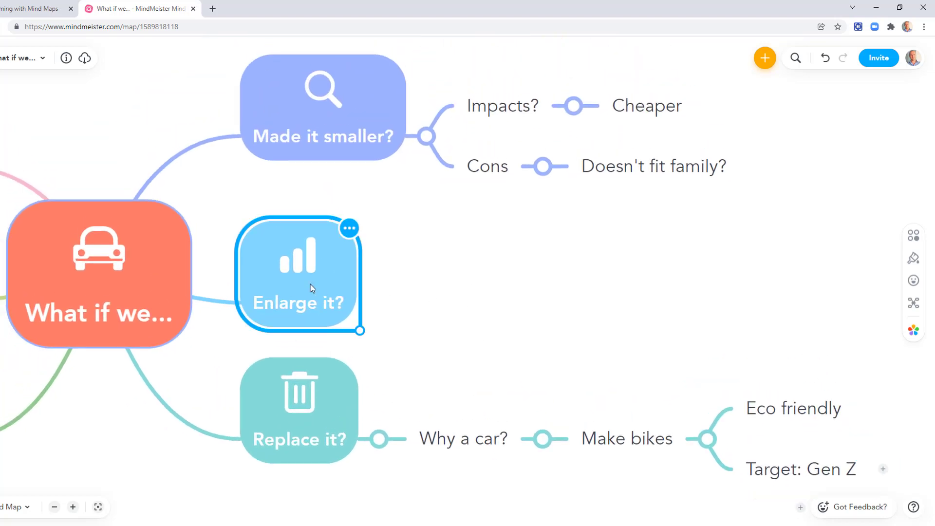
key(Tab)
text(p)
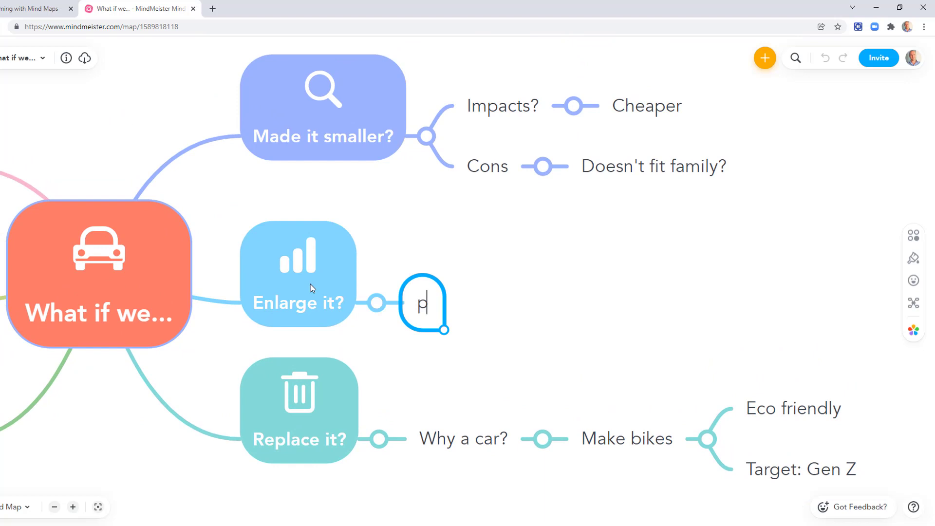
text(ros)
key(Return)
text(Co)
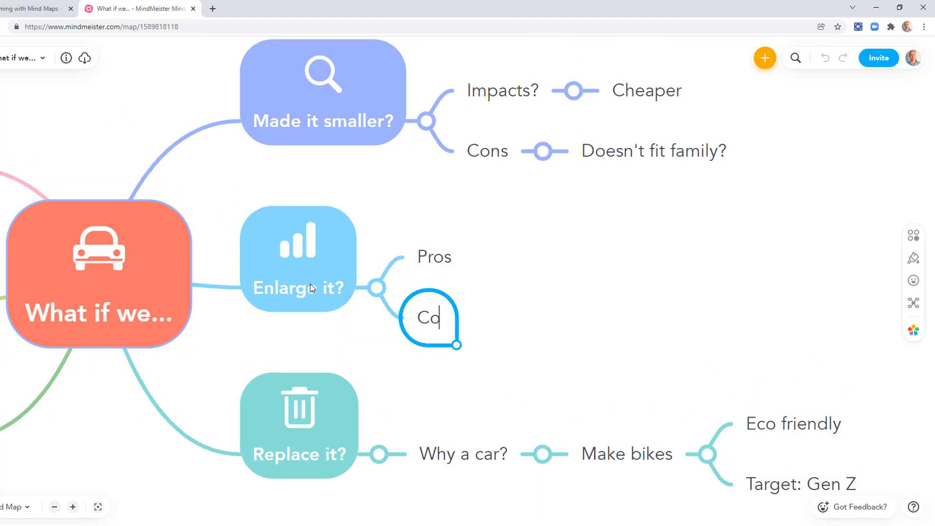
text(ns)
key(Tab)
text(L)
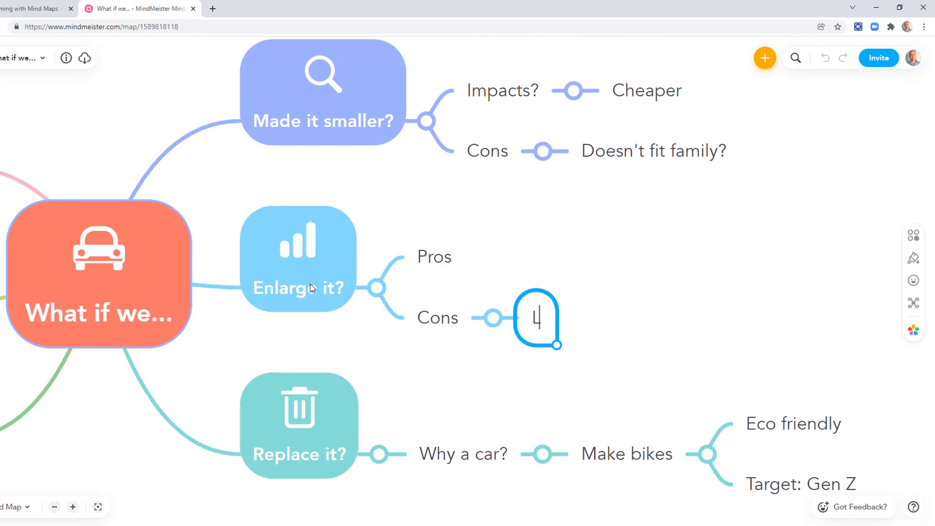
text(ess suitable fo)
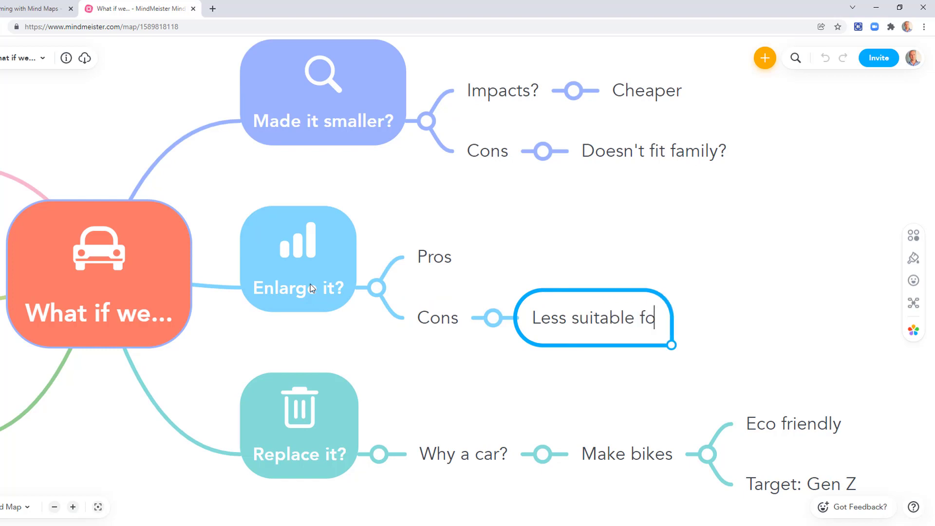
text(r cities)
key(Escape)
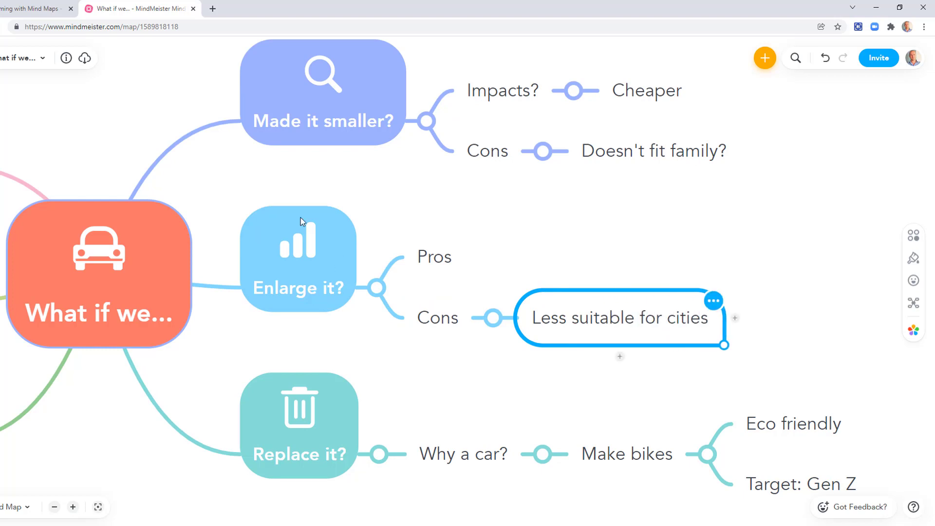
Add Better for families under the Pros idea
click(422, 252)
key(Tab)
text(Better for)
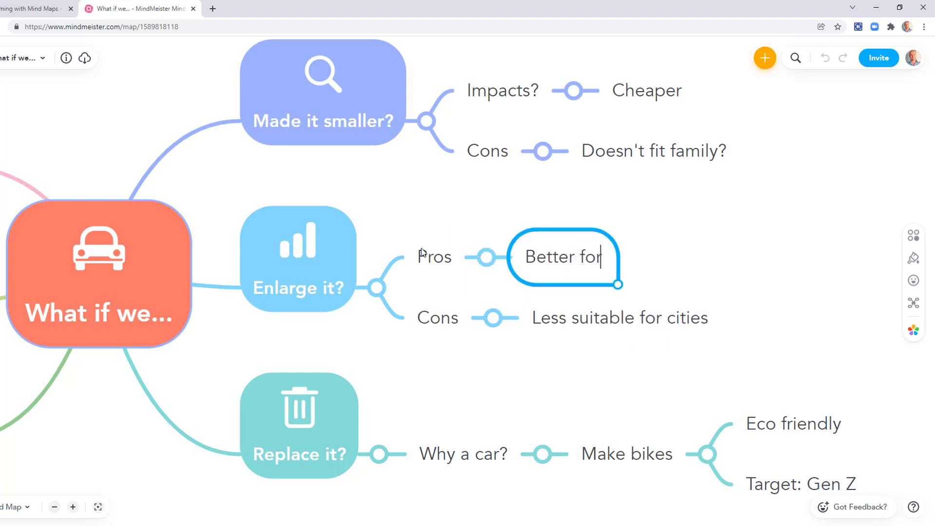
text( families)
key(Escape)
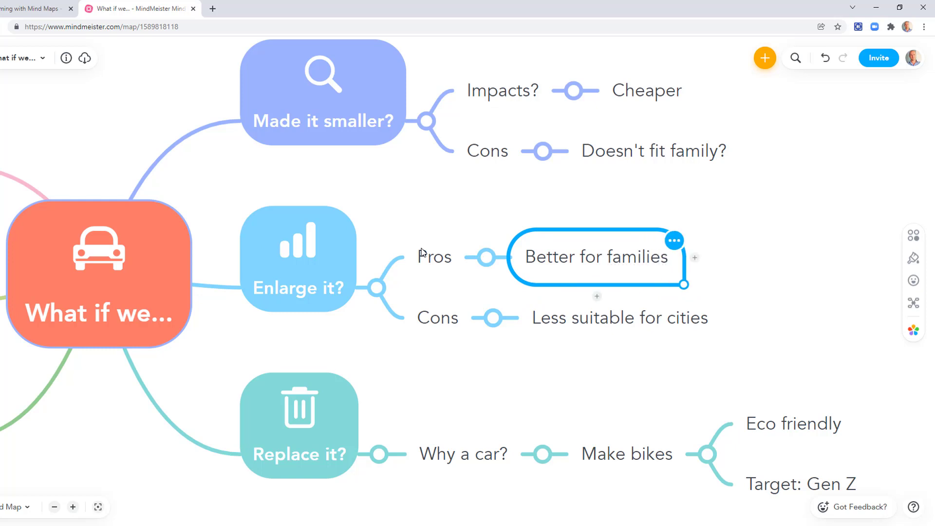
scroll(465, 338, down, 3)
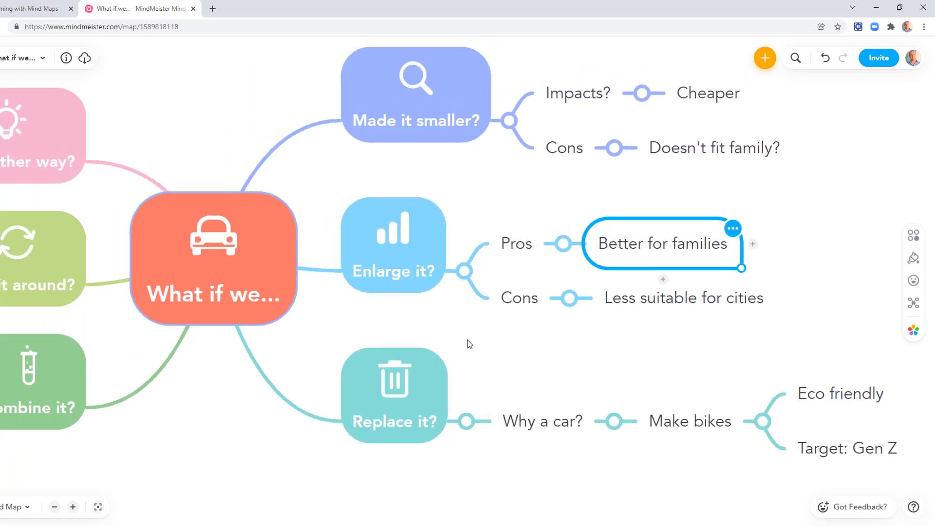
click(456, 338)
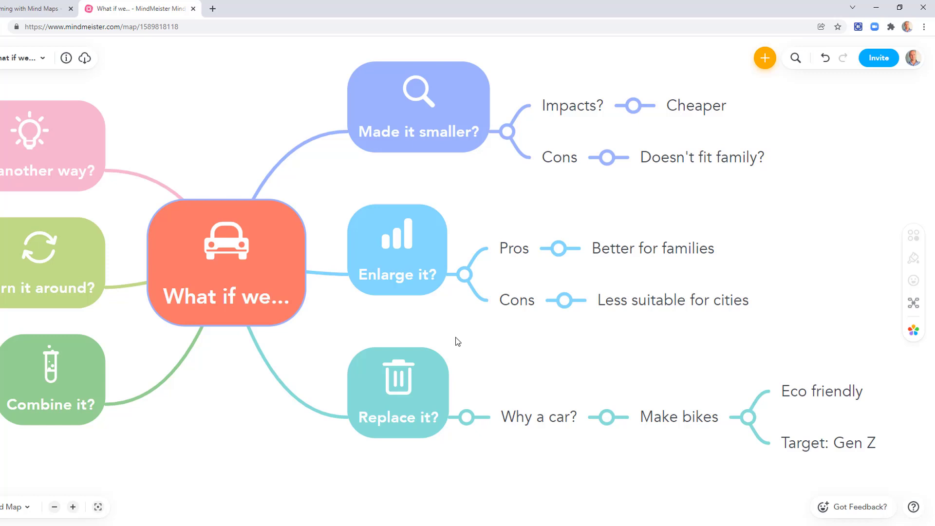
Add Higher production cost below Less suitable for cities under Cons
click(677, 306)
key(Return)
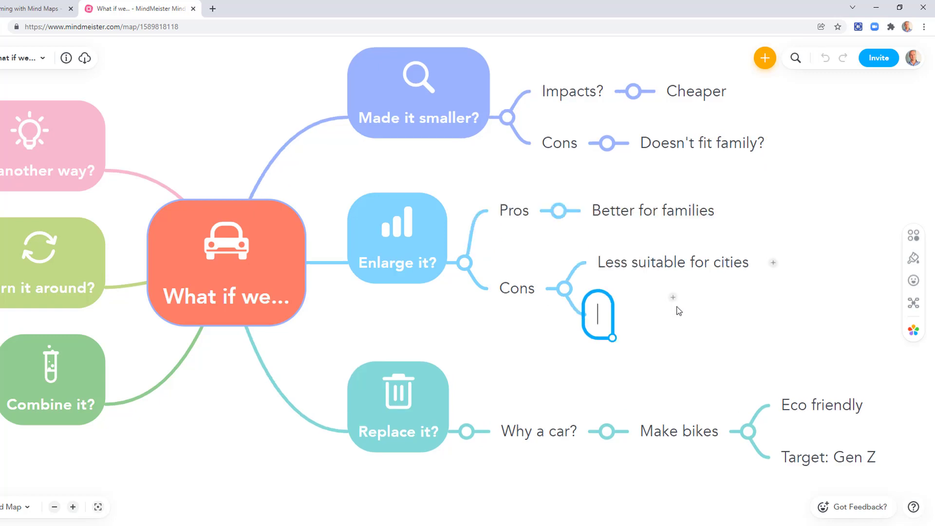
text(Higher product)
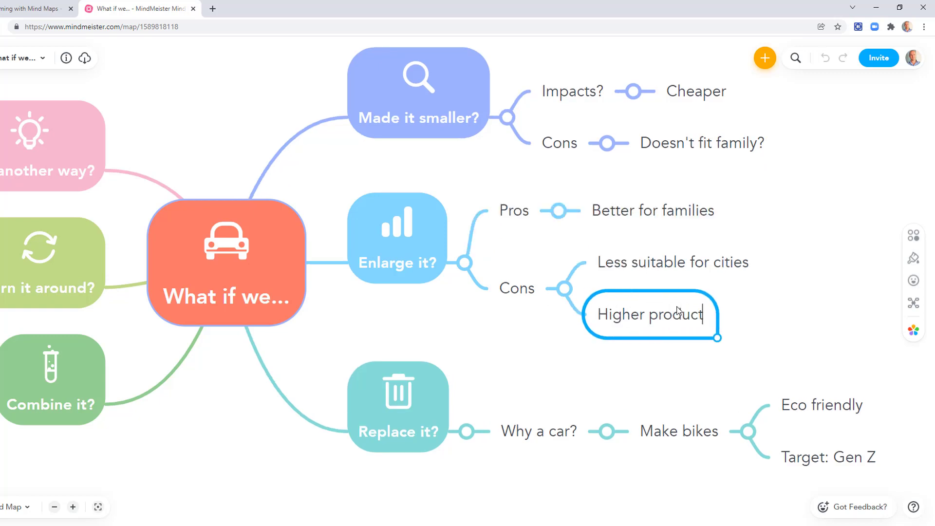
text(ion cost)
key(Return)
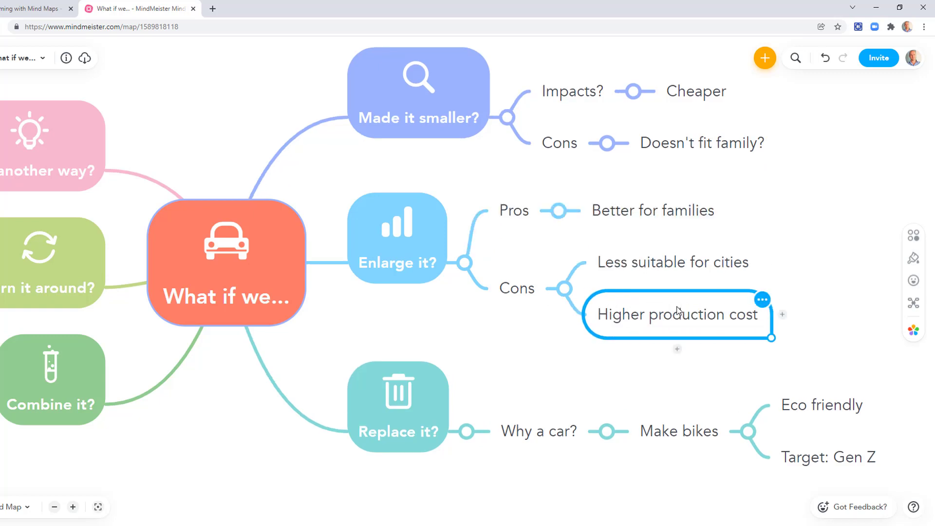
click(518, 342)
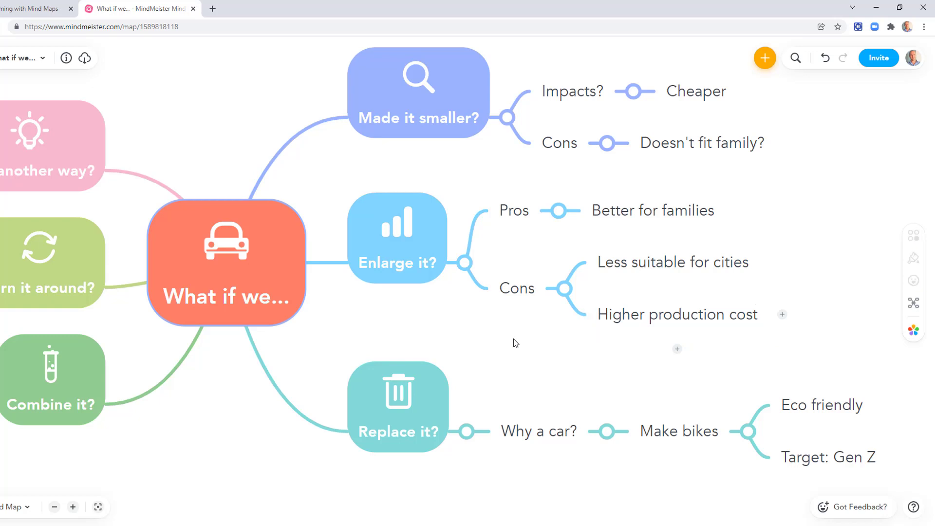
Add Replace parts? as a sibling of Why a car? under Replace it?
click(531, 427)
key(Return)
text(R)
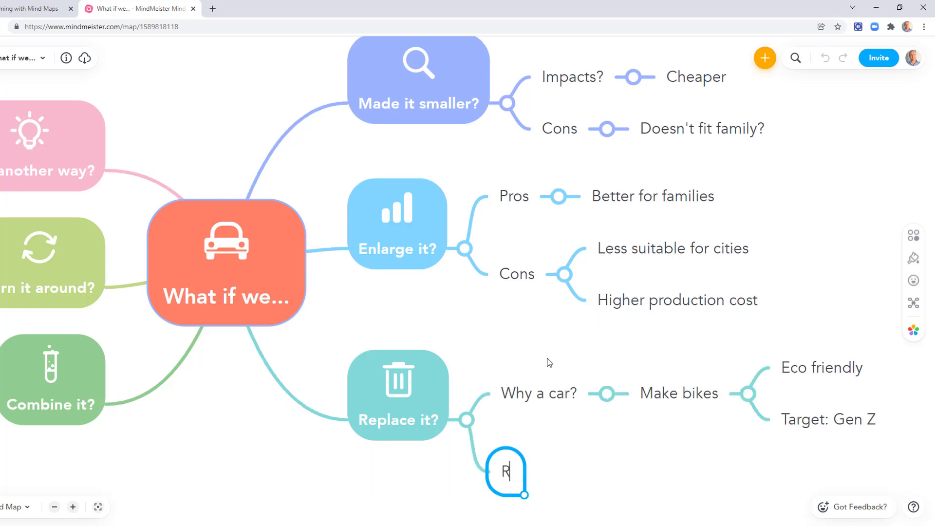
text(eplace parts?)
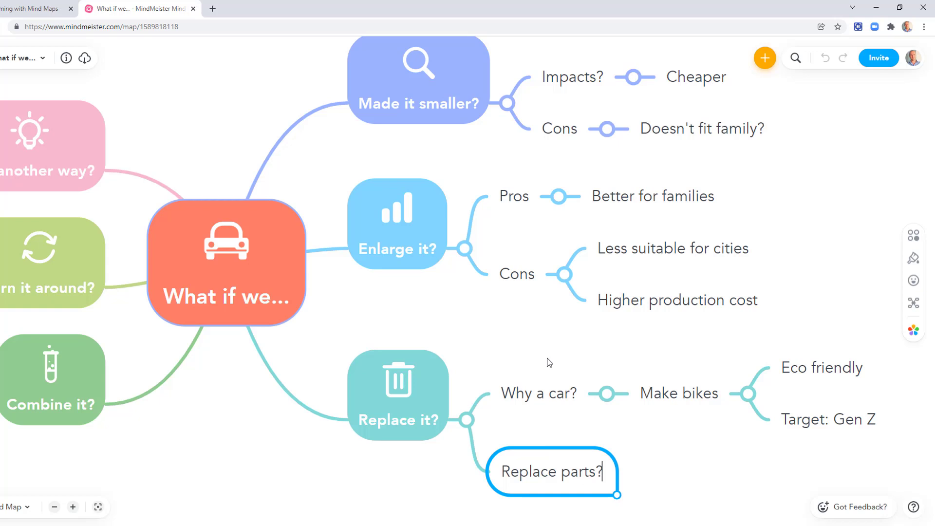
key(Return)
click(513, 325)
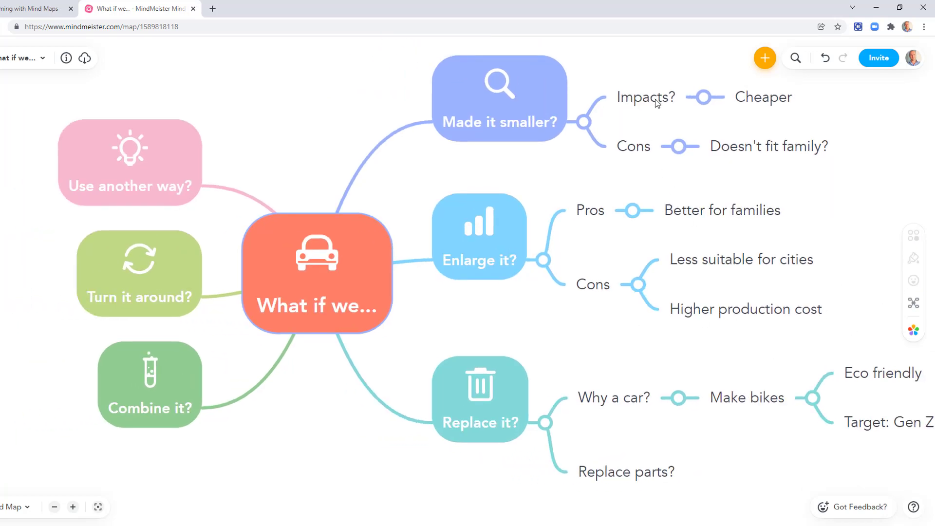
Give Better for families a yellow-orange fill and a lightbulb icon
click(724, 154)
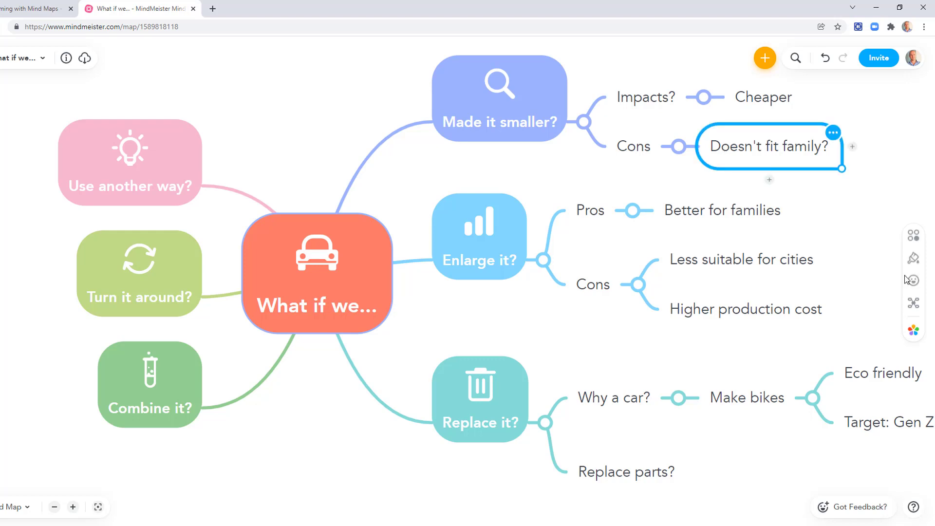
click(725, 214)
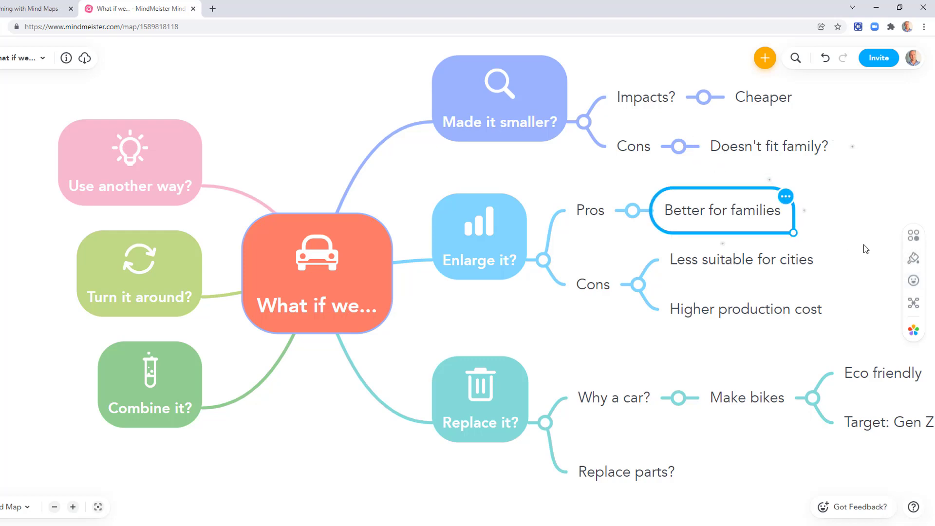
click(912, 263)
click(775, 312)
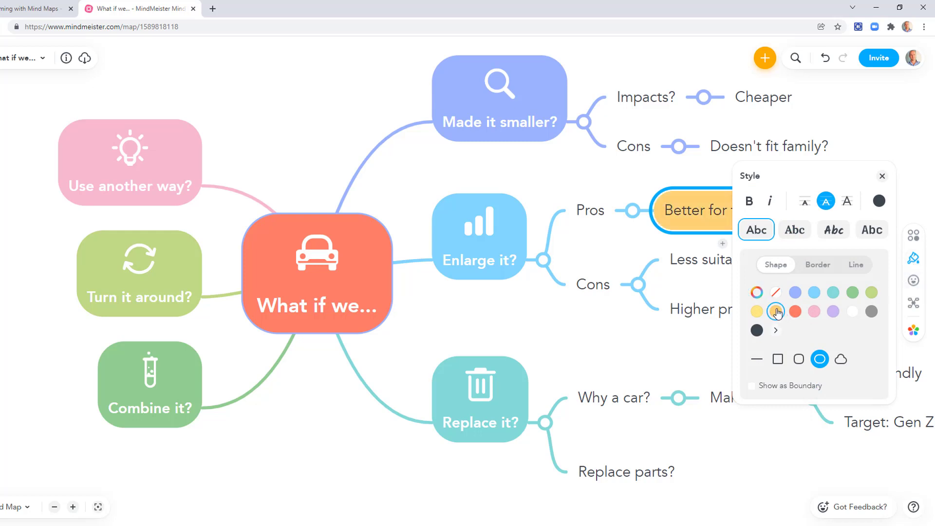
click(913, 281)
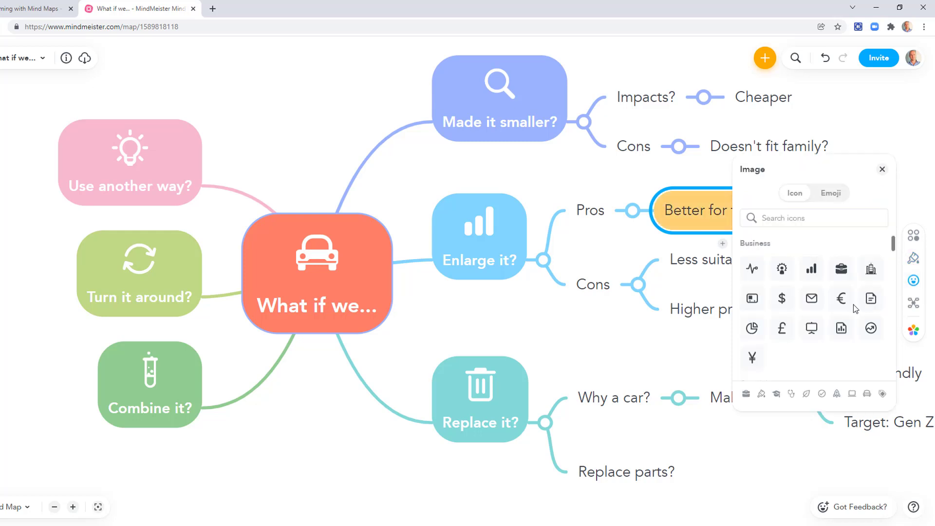
scroll(806, 309, down, 1)
click(811, 256)
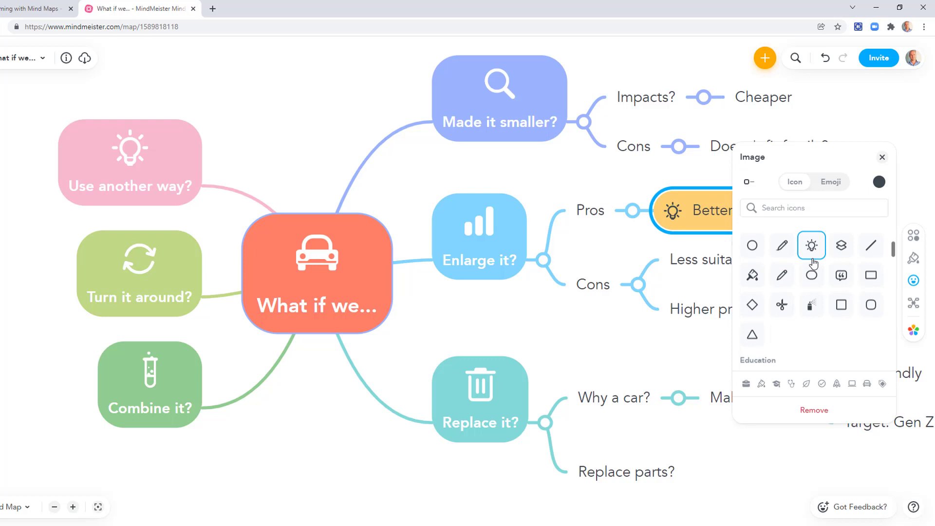
drag(598, 342, 560, 342)
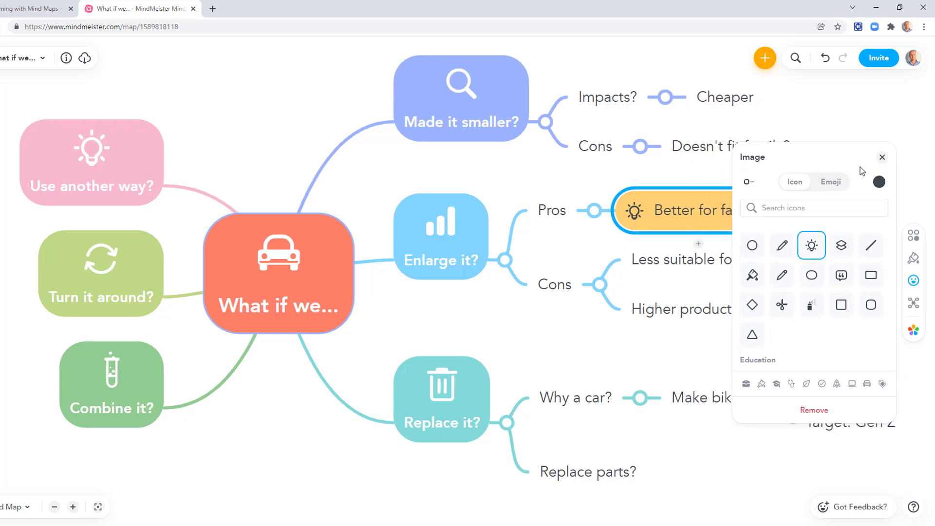
click(881, 158)
Fill the Why a car? idea with lavender
click(607, 401)
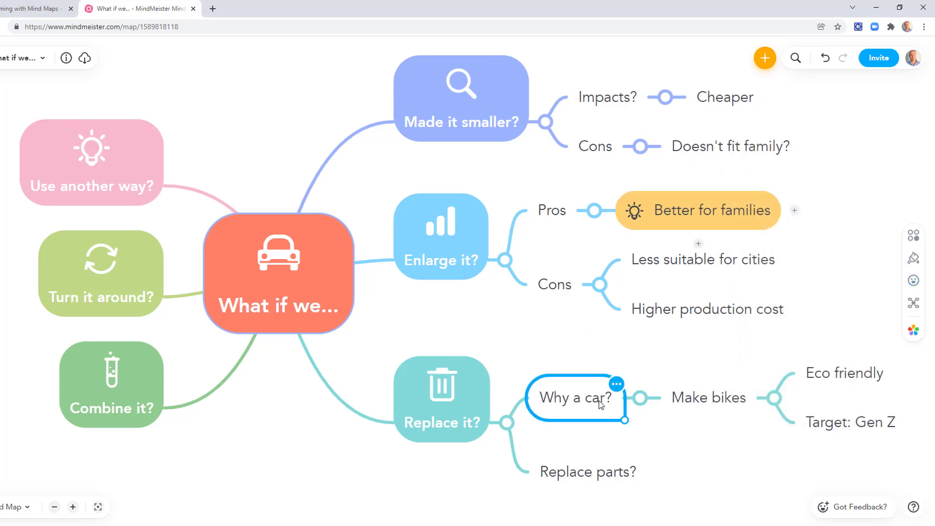
click(913, 258)
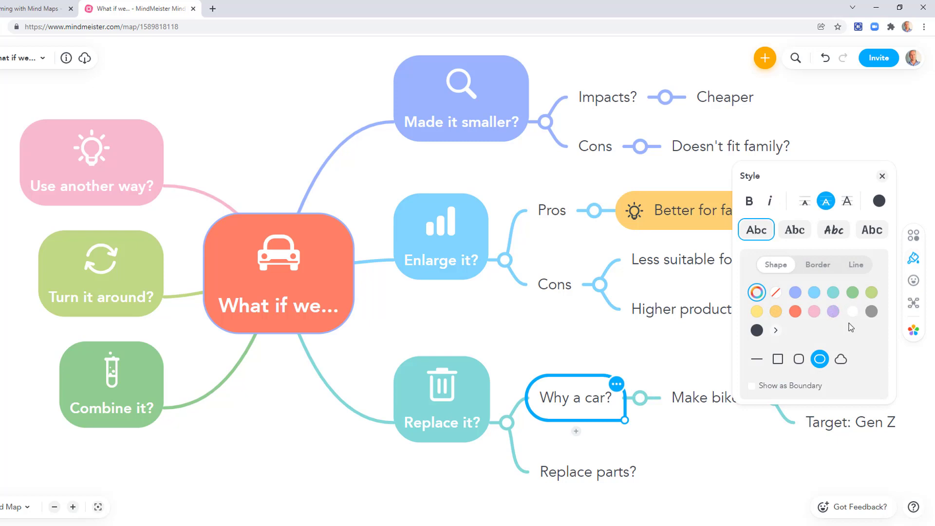
click(833, 312)
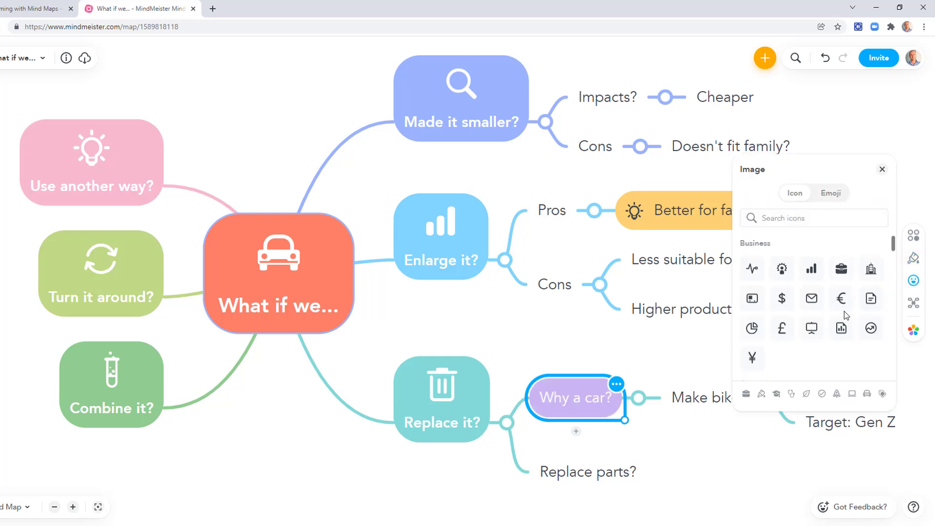
scroll(810, 316, down, 6)
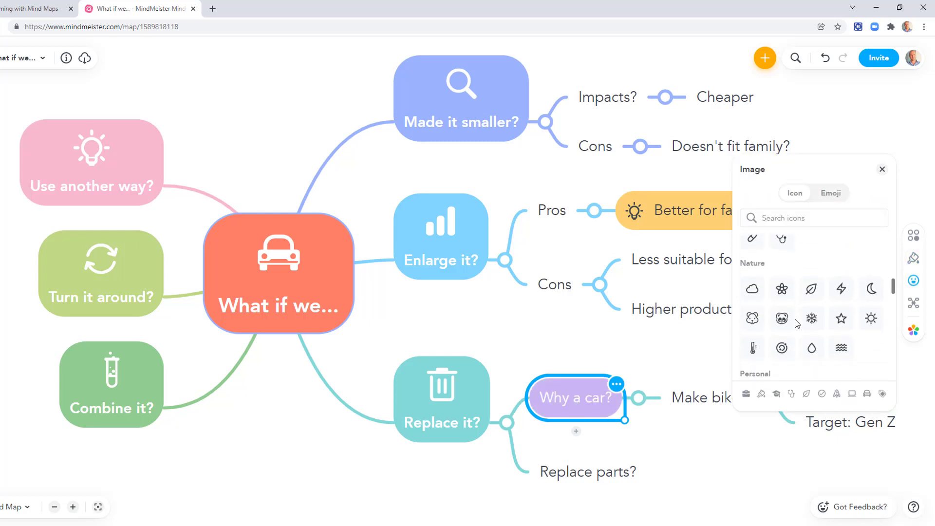
scroll(796, 323, down, 3)
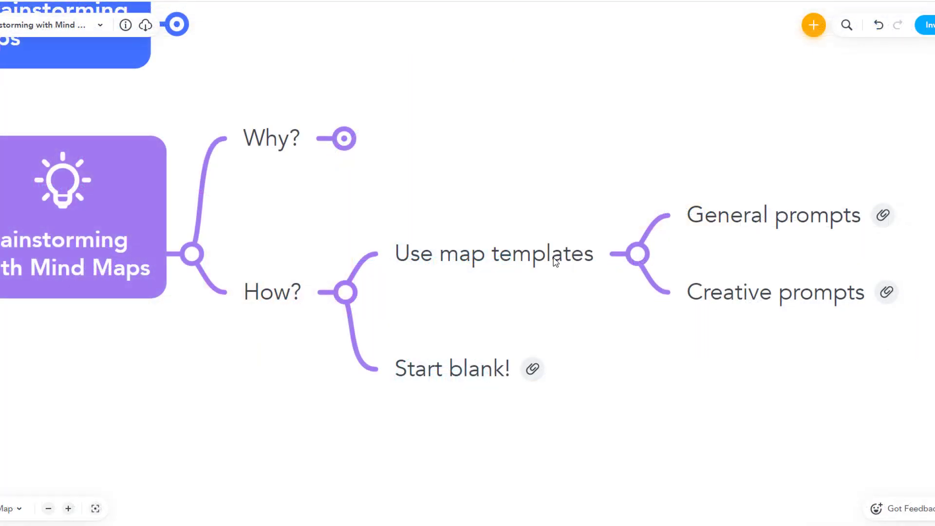
Open the file attached to the Start blank! idea under How?
click(555, 262)
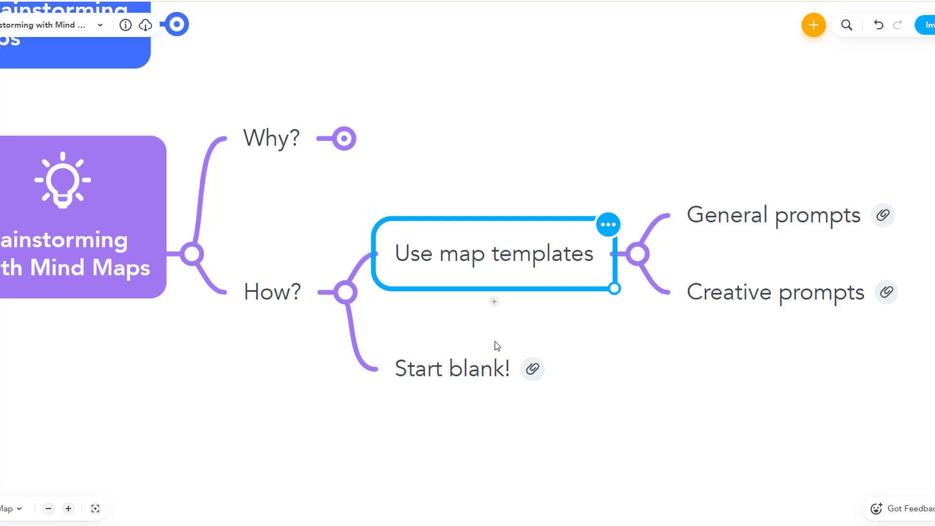
click(471, 358)
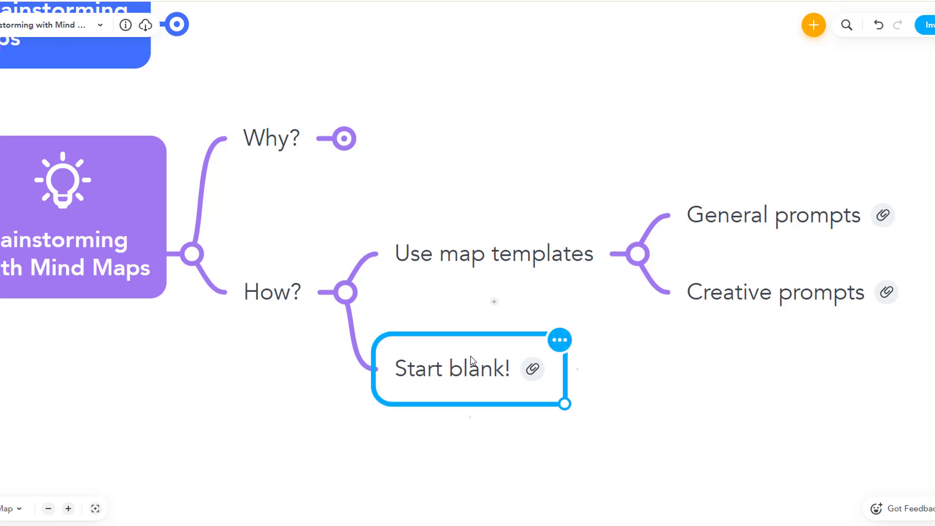
click(532, 370)
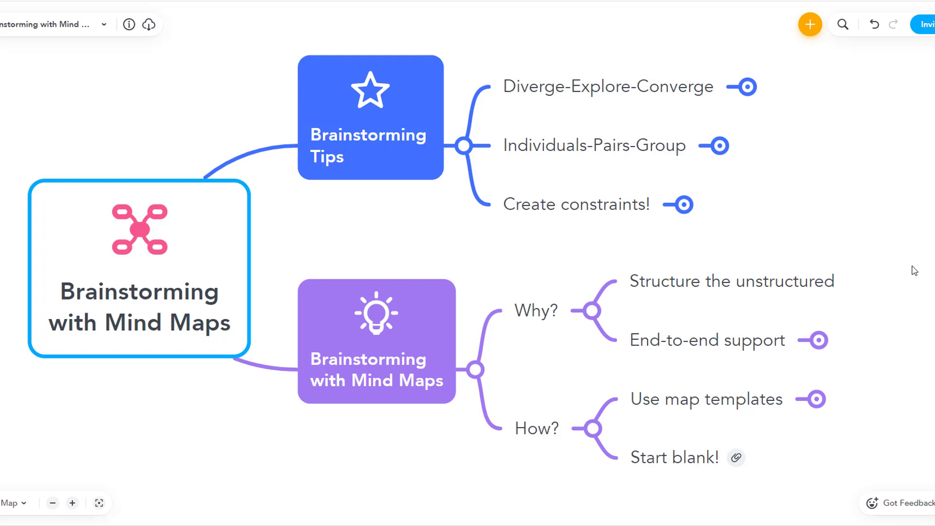
Expand End-to-end support to reveal Guide discussion, Capture/Develop and Record/Summarise
click(382, 374)
click(669, 286)
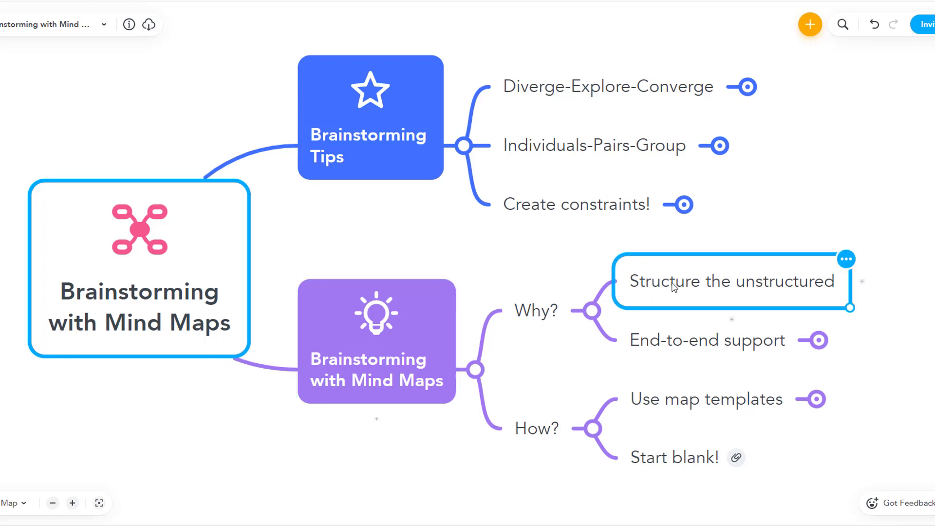
click(686, 337)
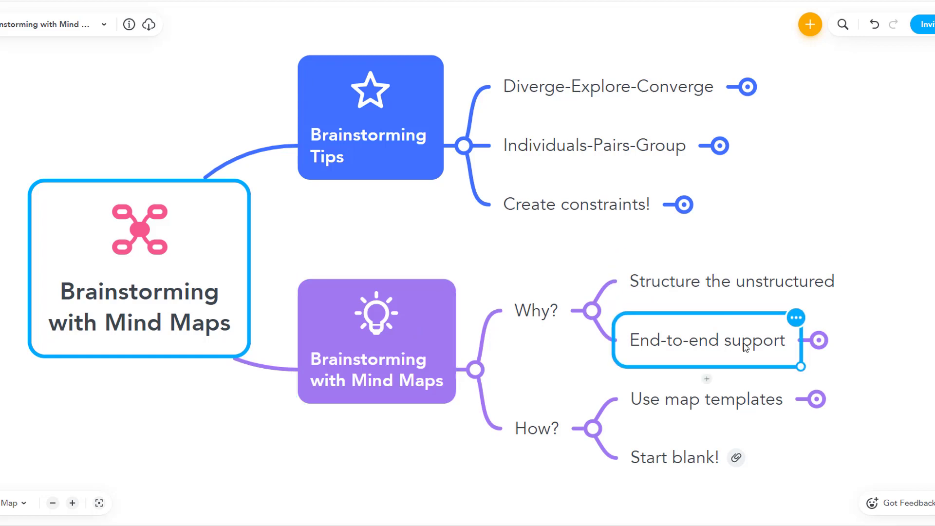
click(818, 341)
drag(803, 380, 674, 378)
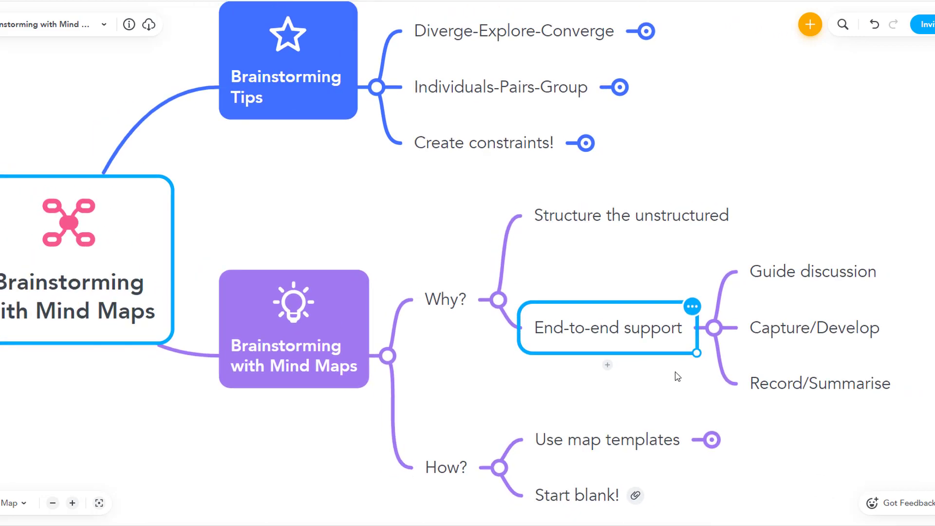
scroll(676, 375, down, 1)
click(677, 376)
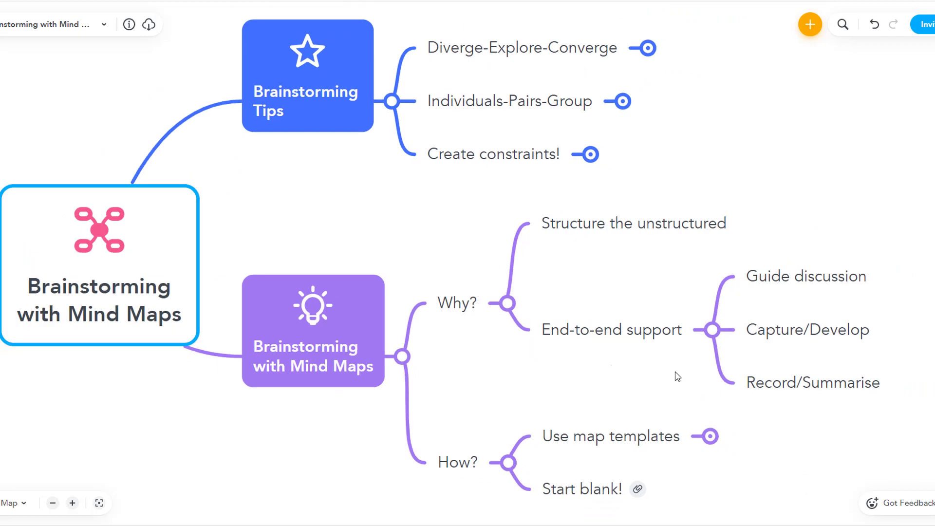